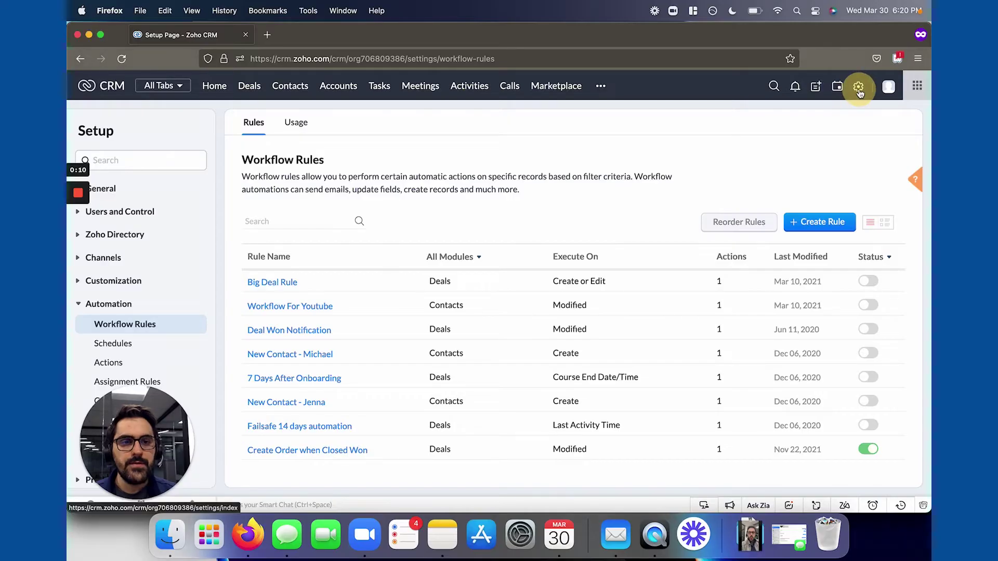
{"action": "left_click", "coordinate": [858, 88]}
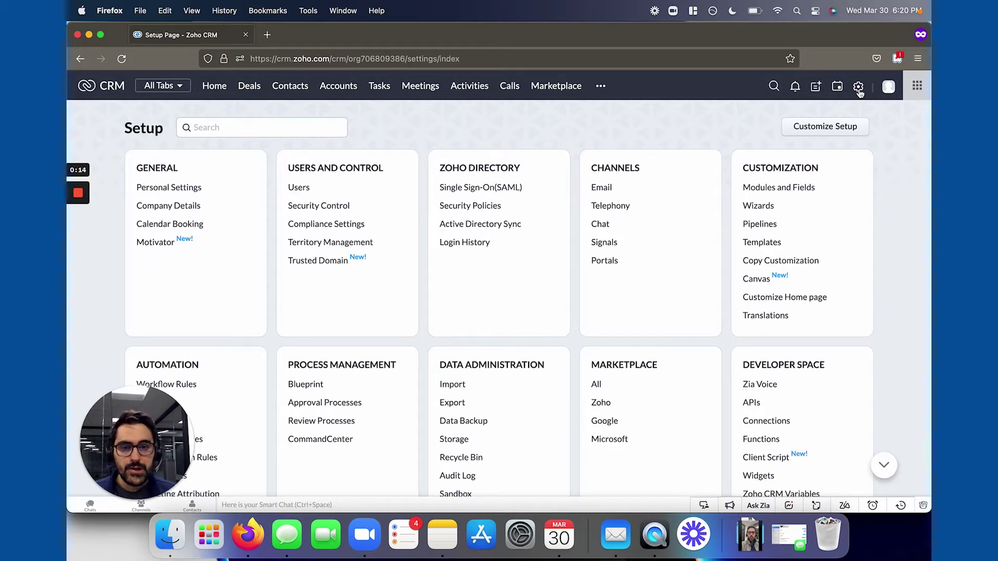
{"action": "scroll", "coordinate": [383, 222], "scroll_direction": "down", "scroll_amount": 2}
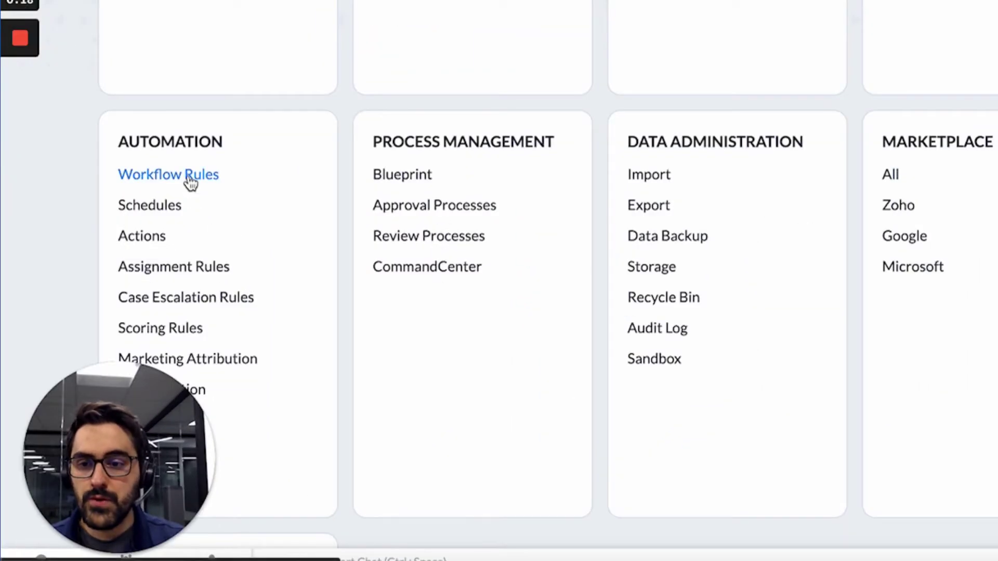
{"action": "left_click", "coordinate": [190, 182]}
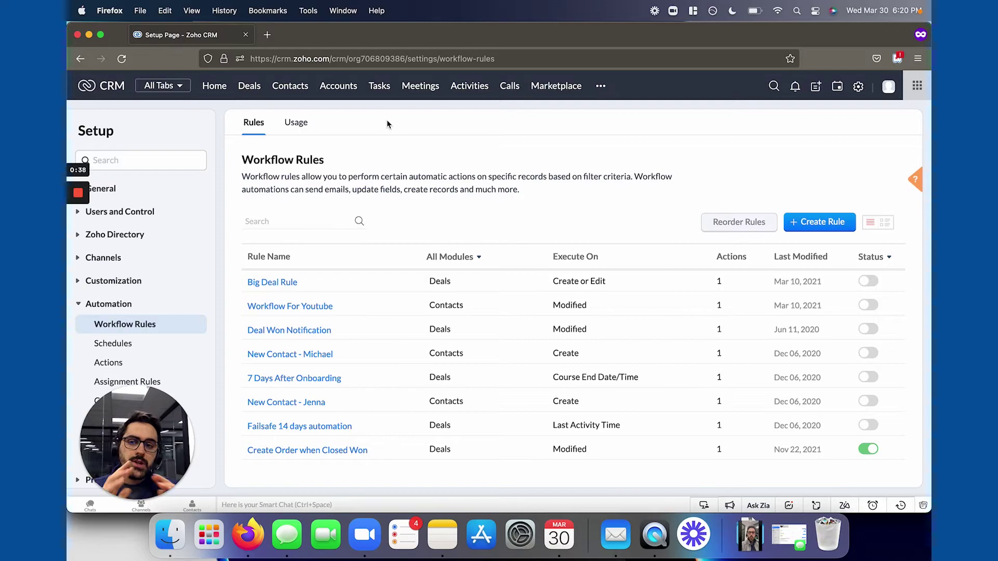
- Create a Contacts workflow rule named 'New Lead Welcome Email' and continue to its trigger
{"action": "left_click", "coordinate": [822, 222]}
{"action": "left_click", "coordinate": [494, 136]}
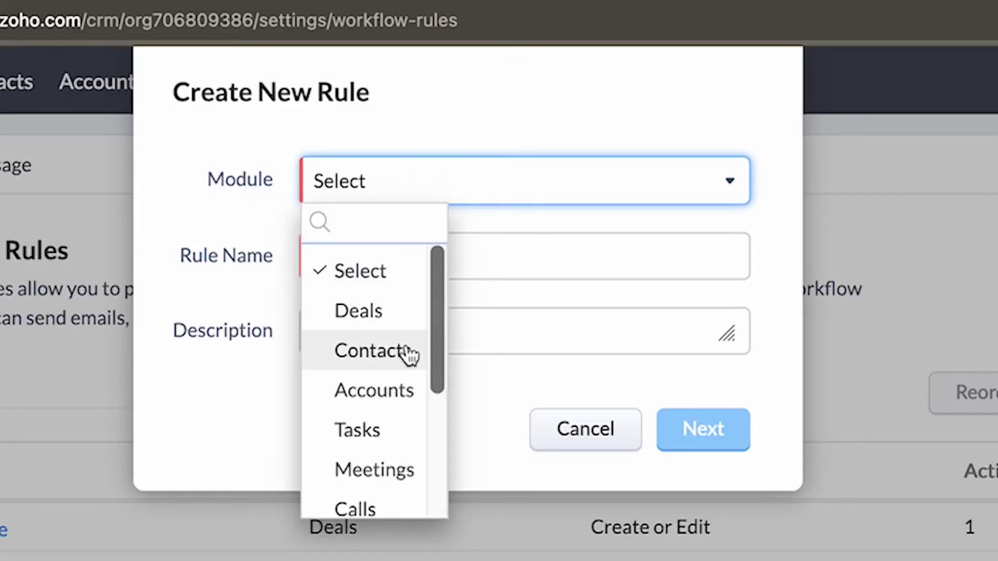
{"action": "left_click", "coordinate": [409, 349]}
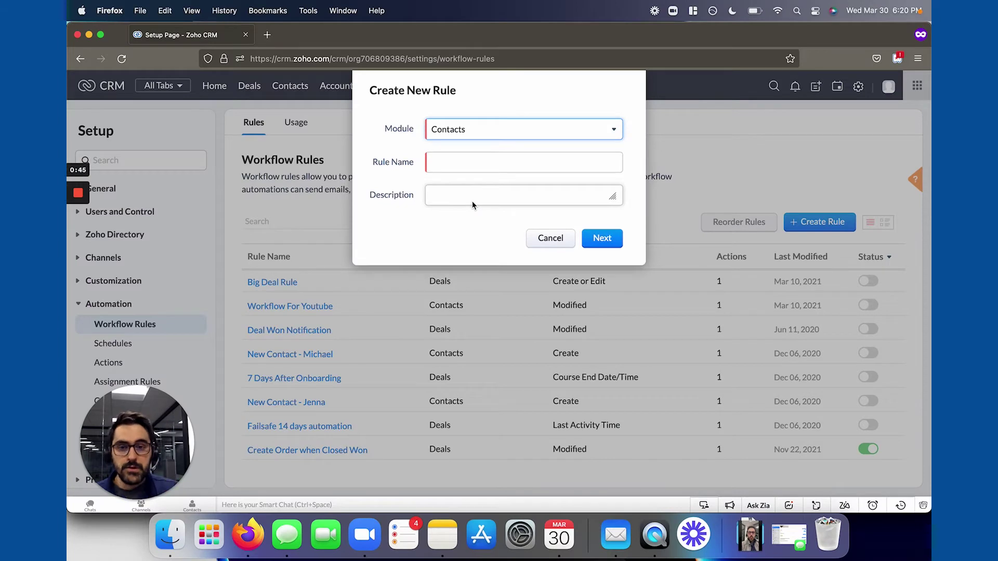
{"action": "left_click", "coordinate": [459, 165]}
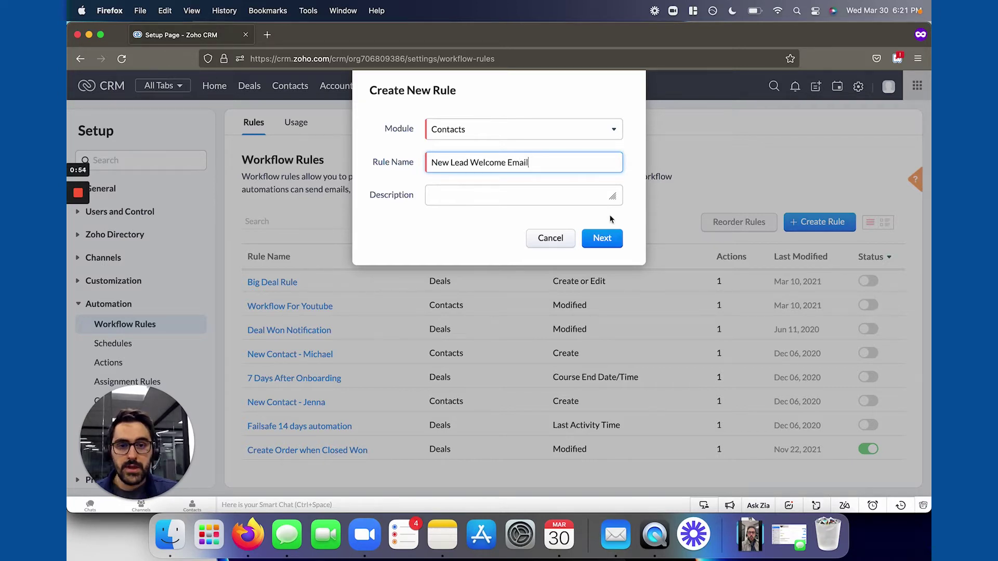
{"action": "left_click", "coordinate": [604, 235]}
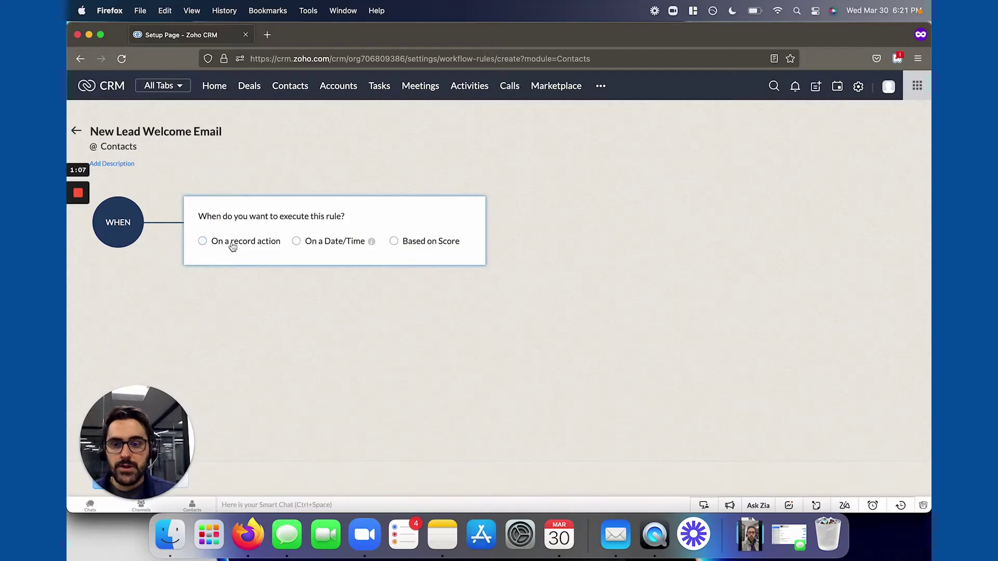
- Set the rule to run on a record action
{"action": "left_click", "coordinate": [232, 244]}
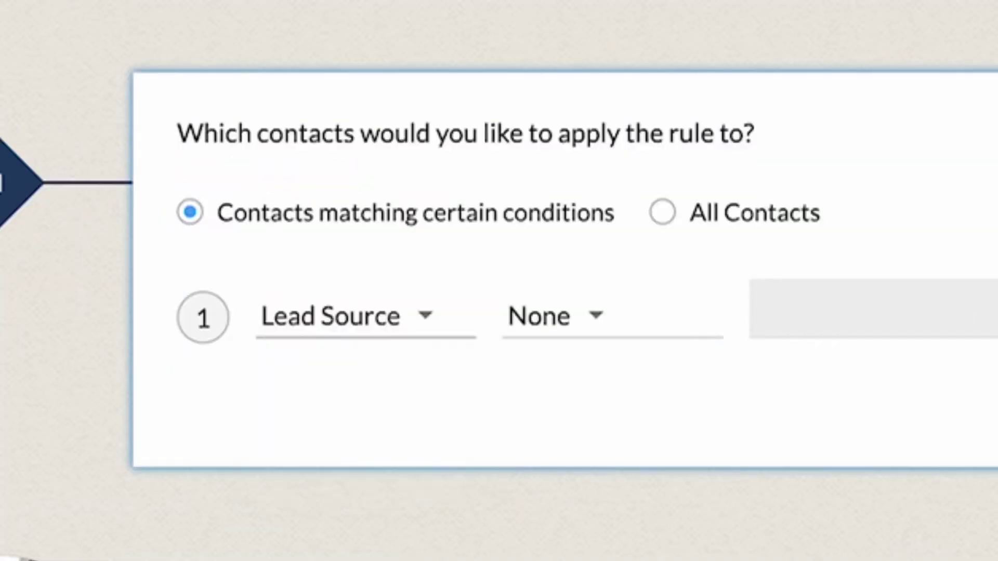
- Add the condition Lead Source is Web Research and proceed to the actions step
{"action": "left_click", "coordinate": [593, 309]}
{"action": "left_click", "coordinate": [632, 411]}
{"action": "left_click", "coordinate": [401, 307]}
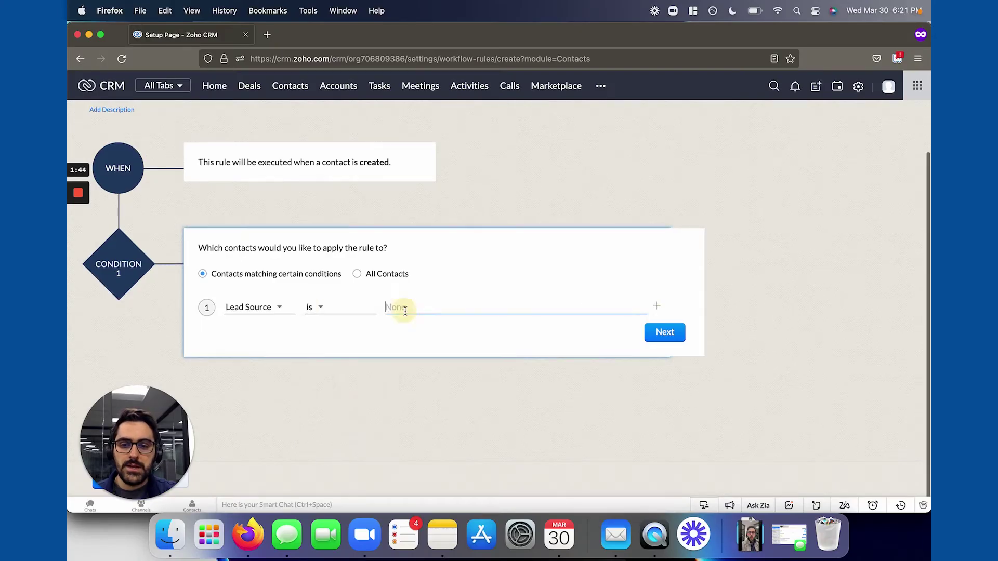
{"action": "scroll", "coordinate": [426, 361], "scroll_direction": "down", "scroll_amount": 5}
{"action": "scroll", "coordinate": [427, 366], "scroll_direction": "down", "scroll_amount": 3}
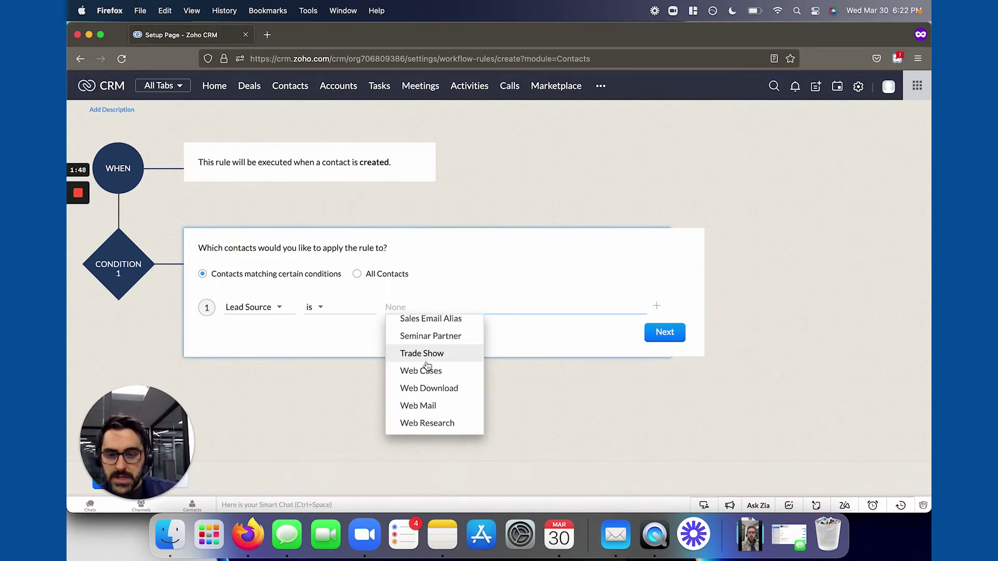
{"action": "left_click", "coordinate": [437, 432]}
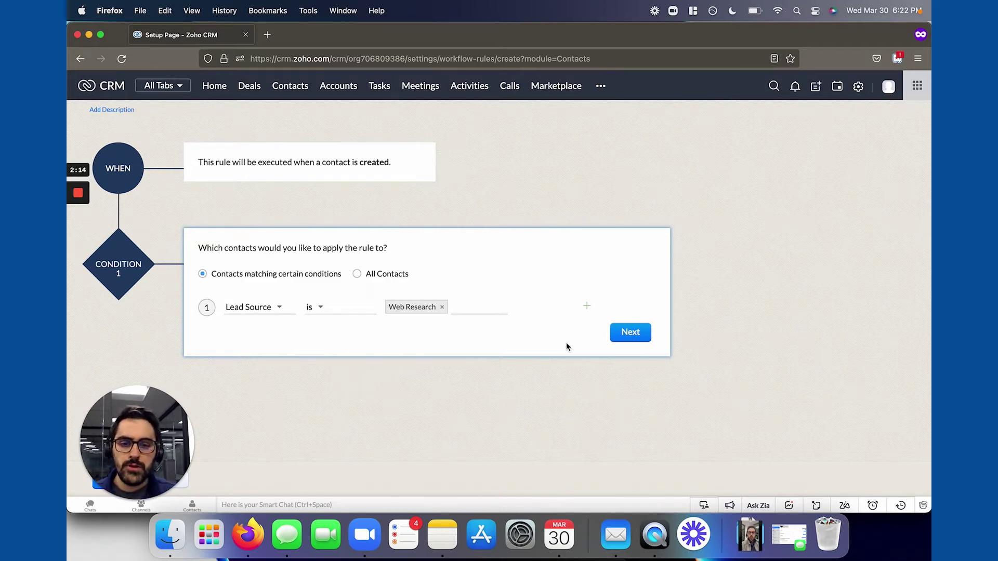
{"action": "left_click", "coordinate": [626, 339]}
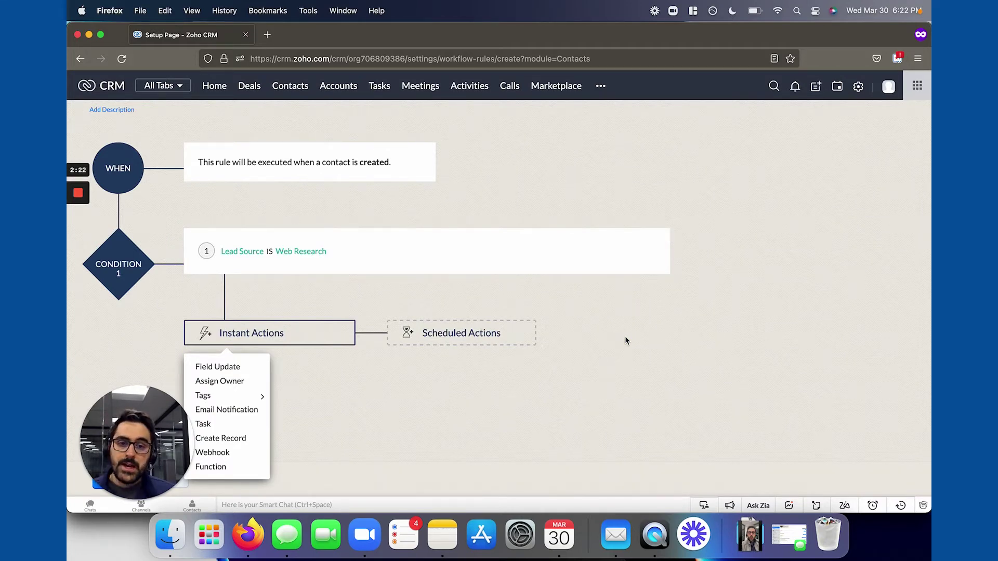
- Add an instant Email Notification action named 'New Lead Notification' and bring up its recipients
{"action": "left_click", "coordinate": [223, 410]}
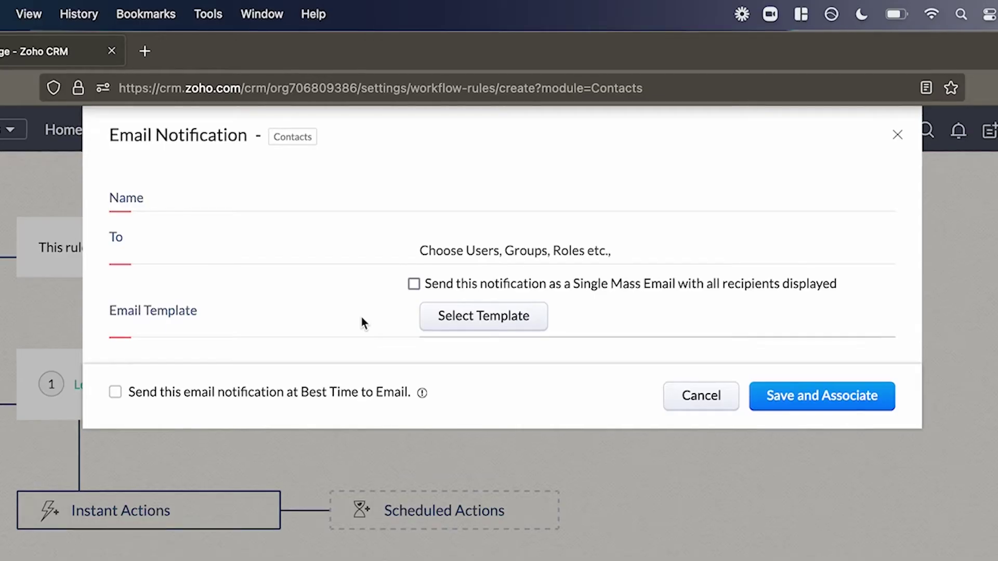
{"action": "left_click", "coordinate": [517, 130]}
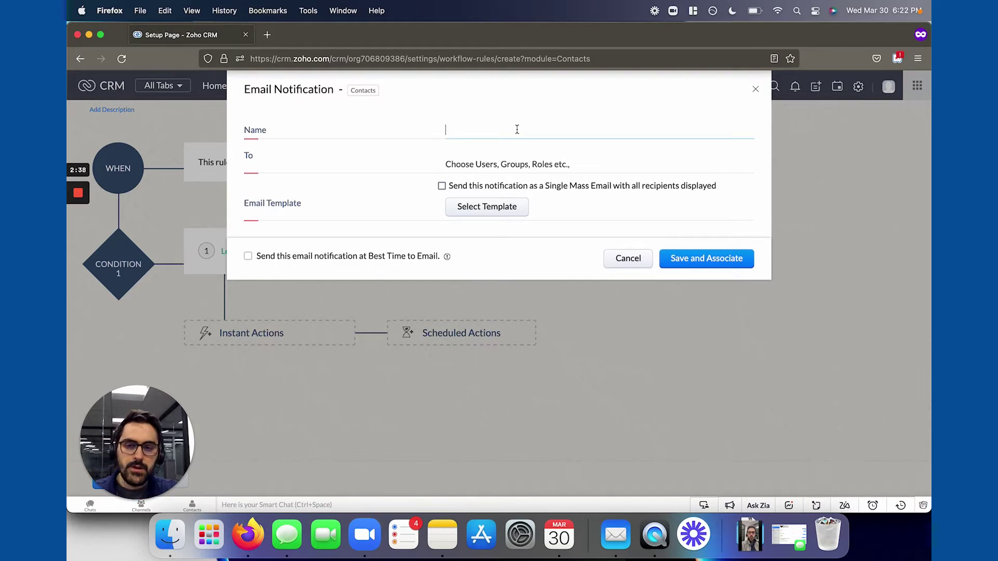
{"action": "type", "text": "New"}
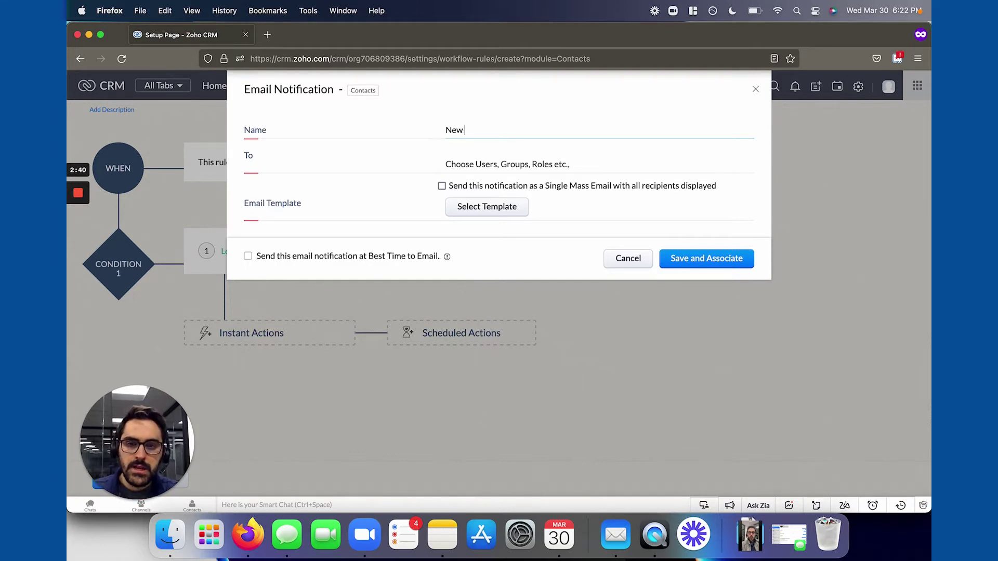
{"action": "type", "text": "Lead Notification"}
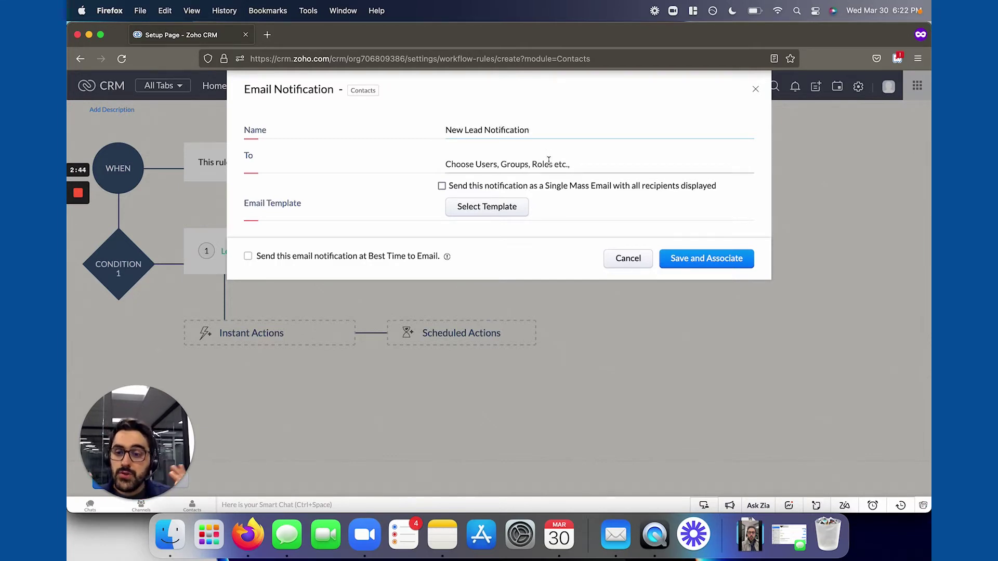
{"action": "left_click", "coordinate": [550, 163]}
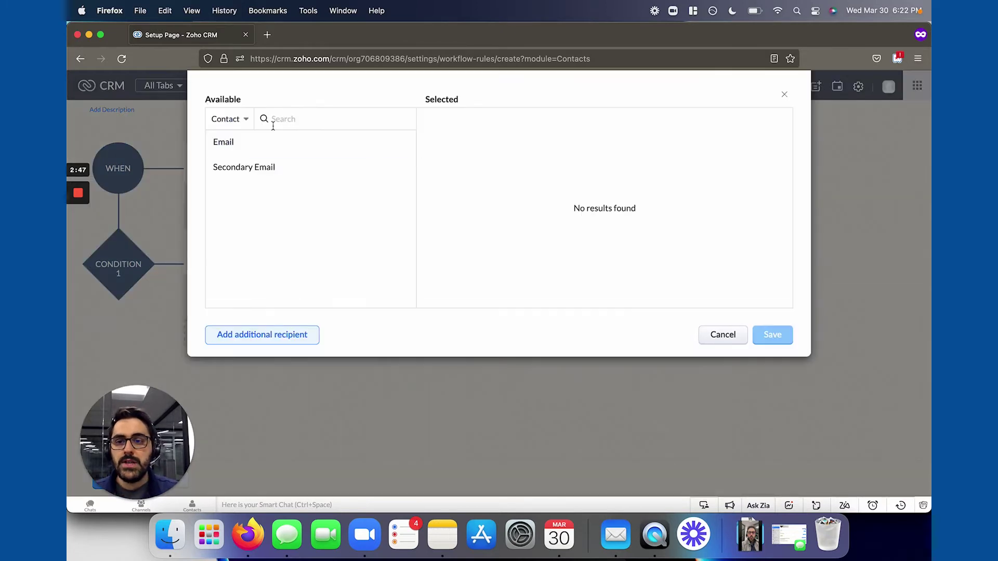
- Make the contact's Email the only notification recipient, removing the CRM user, and save
{"action": "left_click", "coordinate": [387, 143]}
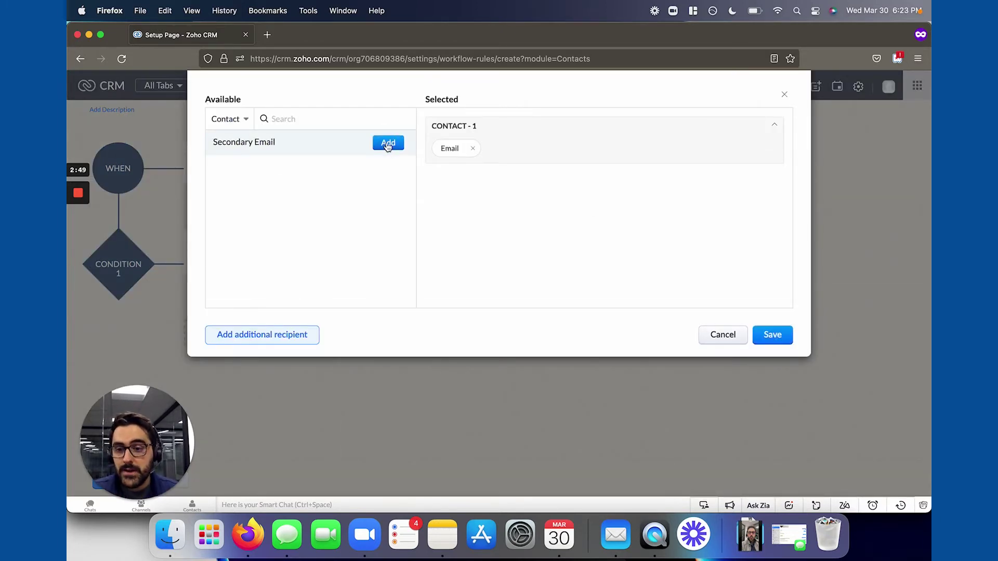
{"action": "left_click", "coordinate": [238, 124]}
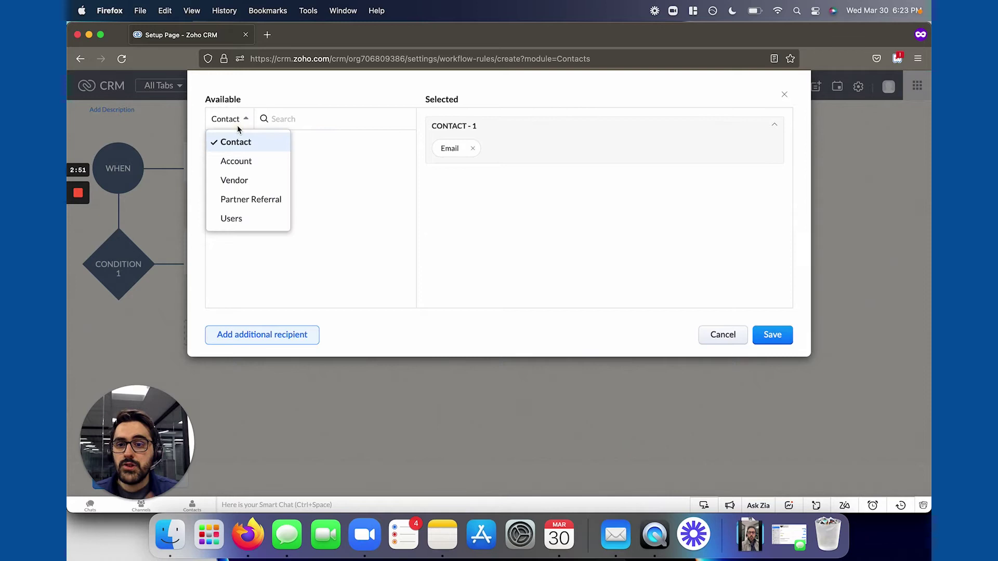
{"action": "left_click", "coordinate": [265, 218]}
{"action": "left_click", "coordinate": [387, 147]}
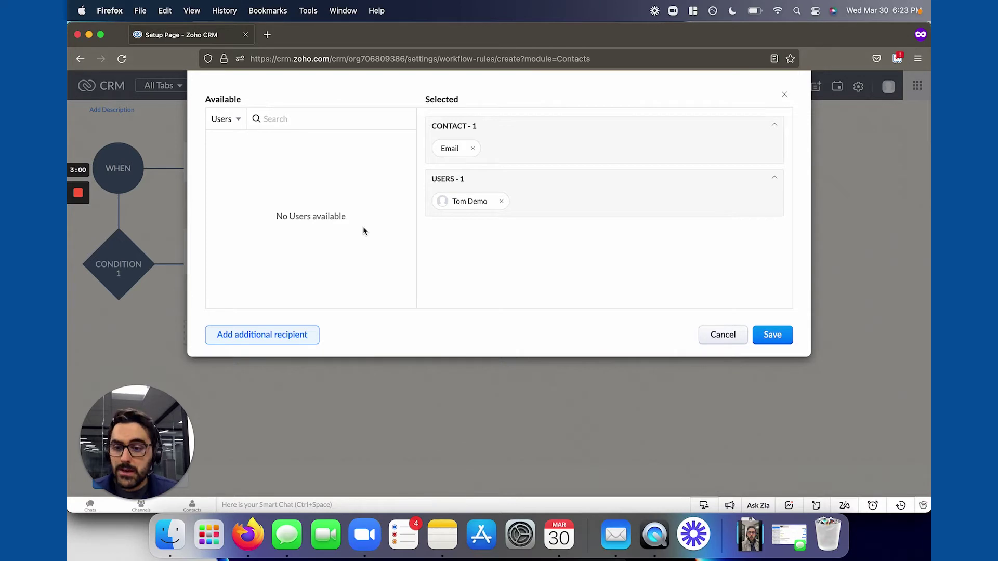
{"action": "left_click", "coordinate": [222, 119]}
{"action": "left_click", "coordinate": [239, 144]}
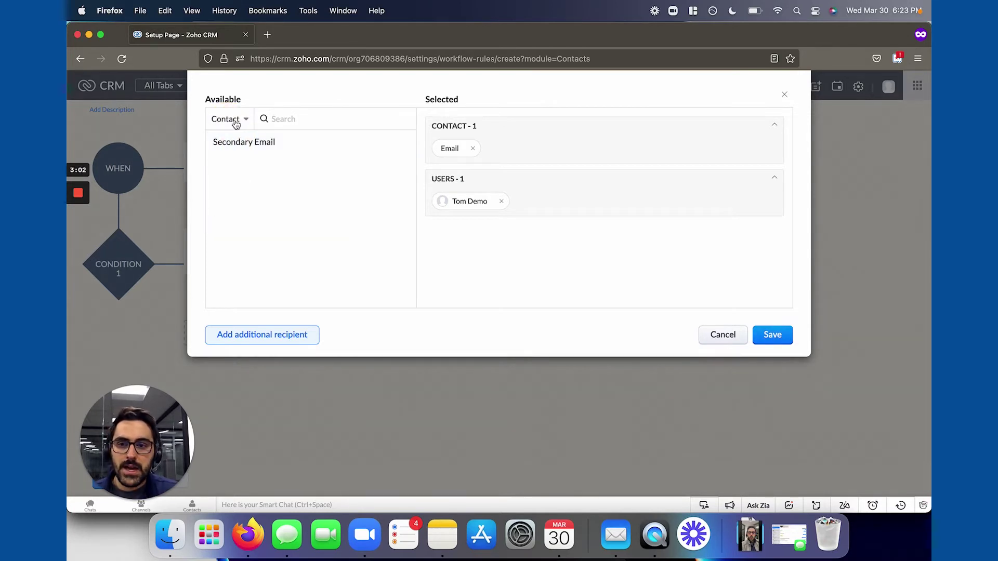
{"action": "left_click", "coordinate": [231, 121]}
{"action": "left_click", "coordinate": [362, 225]}
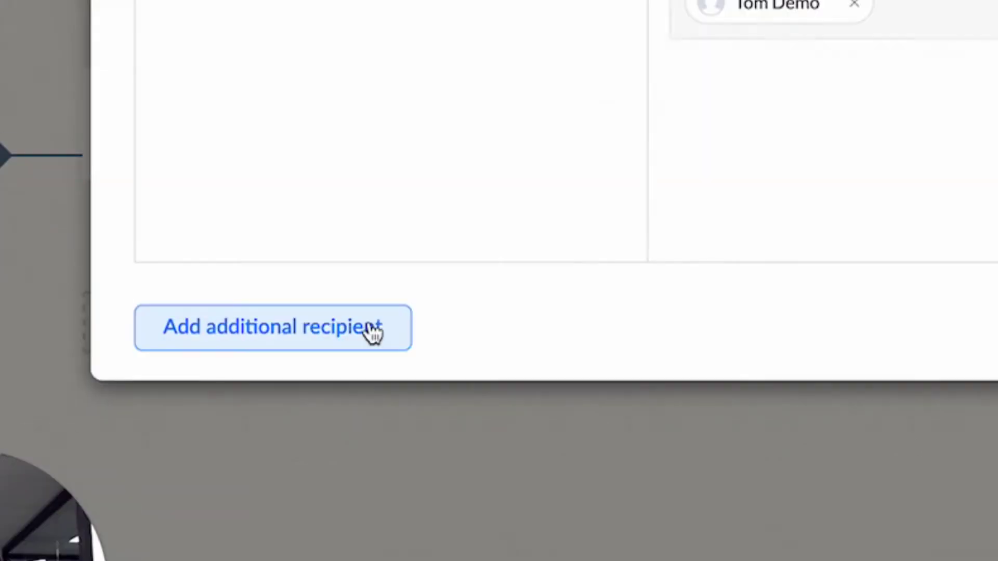
{"action": "left_click", "coordinate": [373, 333]}
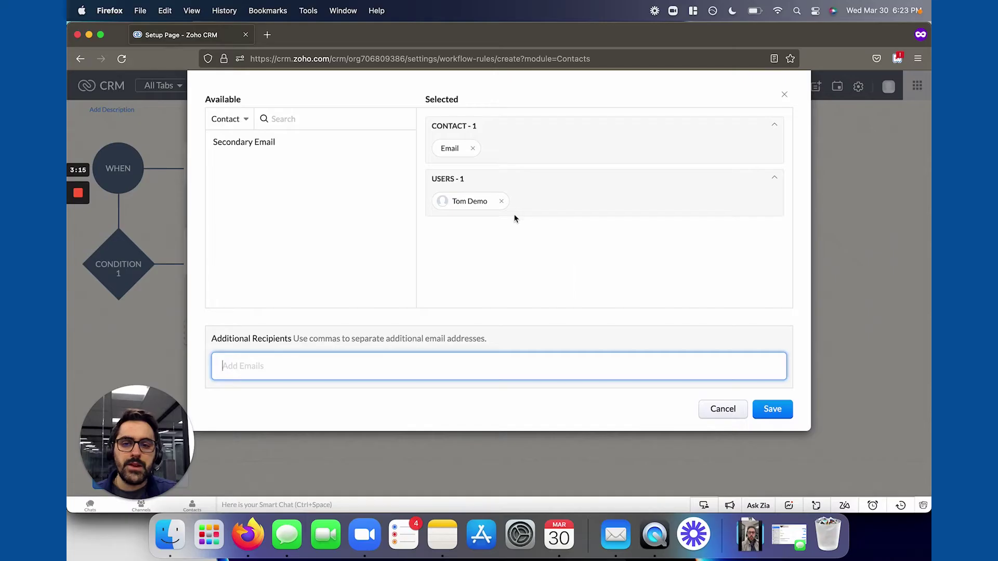
{"action": "left_click", "coordinate": [501, 201]}
{"action": "left_click", "coordinate": [781, 416]}
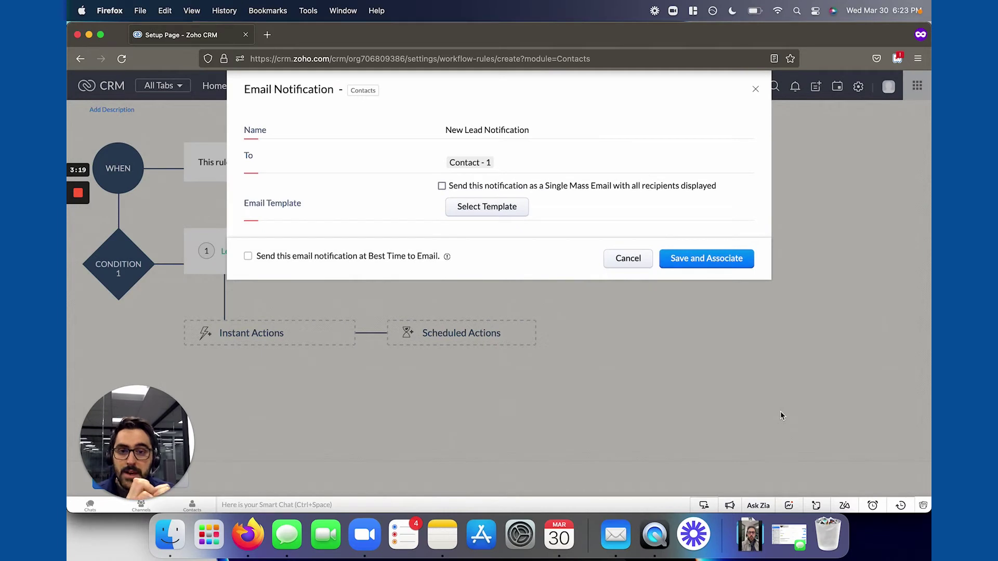
- Start a new email template for the notification from the Select Template dialog
{"action": "left_click", "coordinate": [467, 210]}
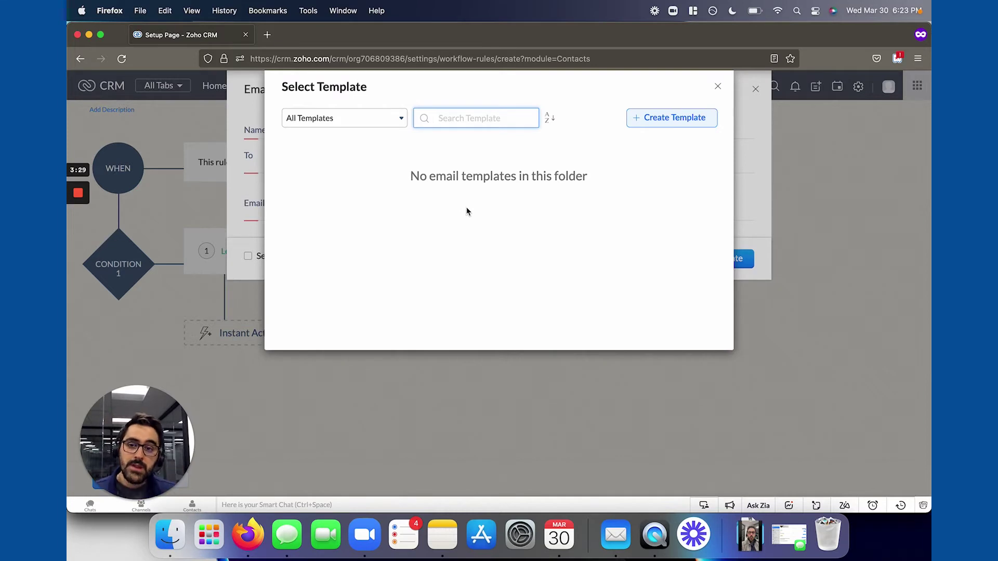
{"action": "left_click", "coordinate": [652, 121]}
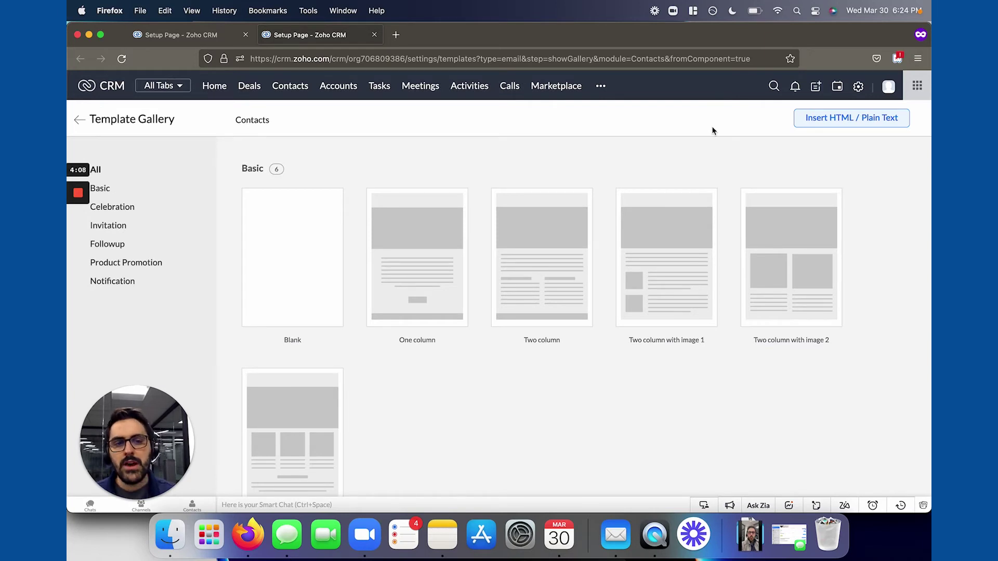
- Create a blank template 'New Lead Notification' with subject 'Thanks for Writing In'
{"action": "left_click", "coordinate": [858, 120]}
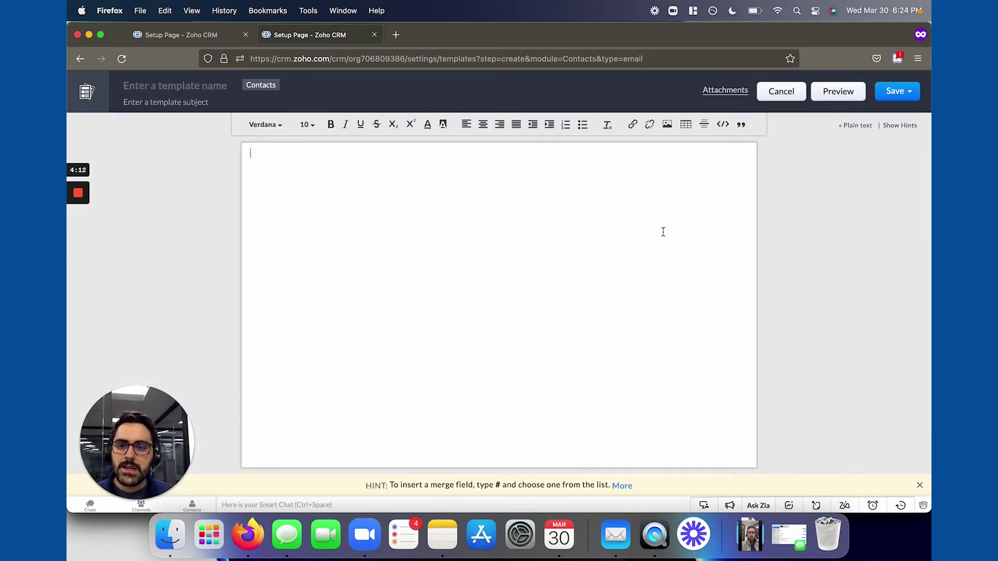
{"action": "left_click", "coordinate": [192, 85]}
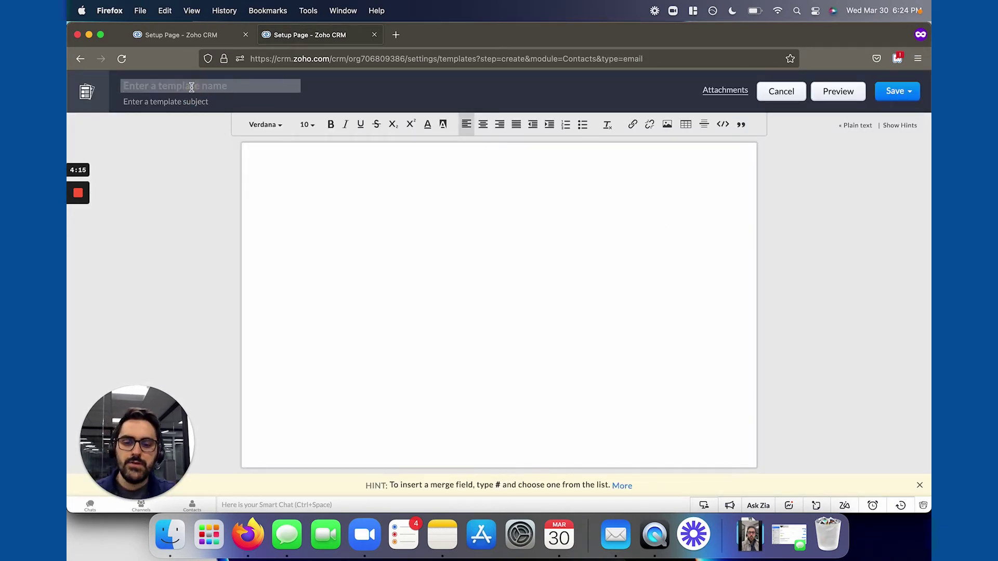
{"action": "type", "text": "New Lead N"}
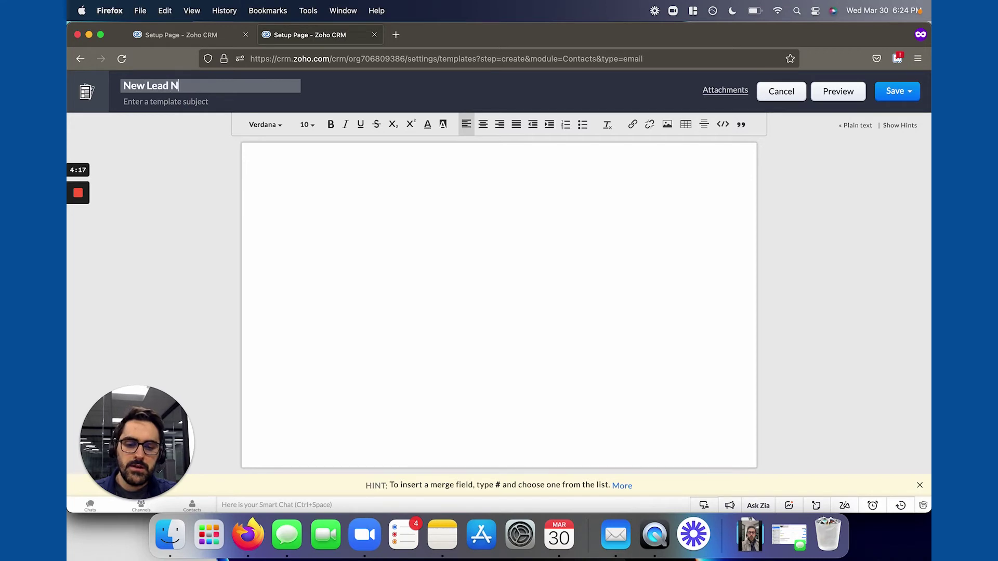
{"action": "type", "text": "otification"}
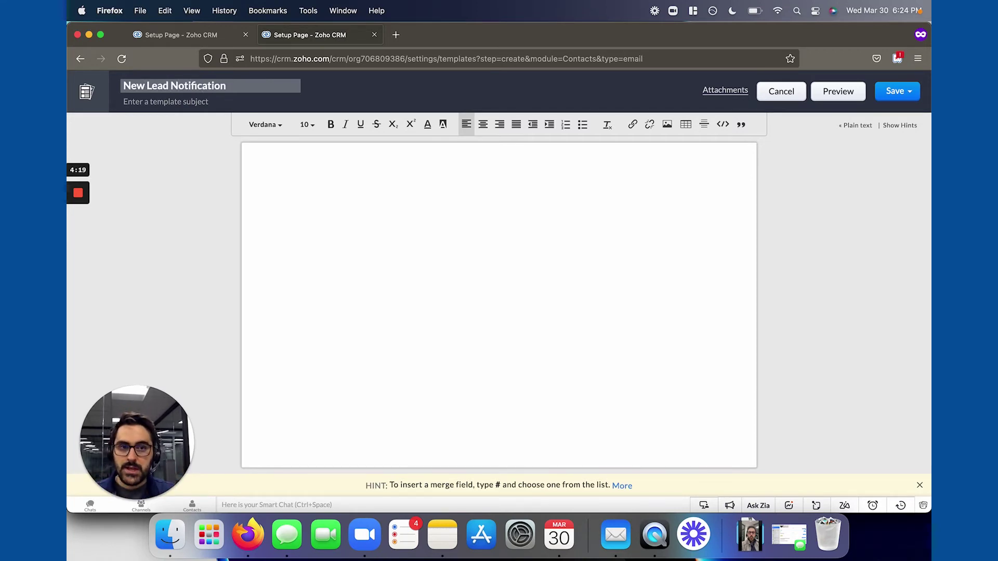
{"action": "left_click", "coordinate": [208, 102]}
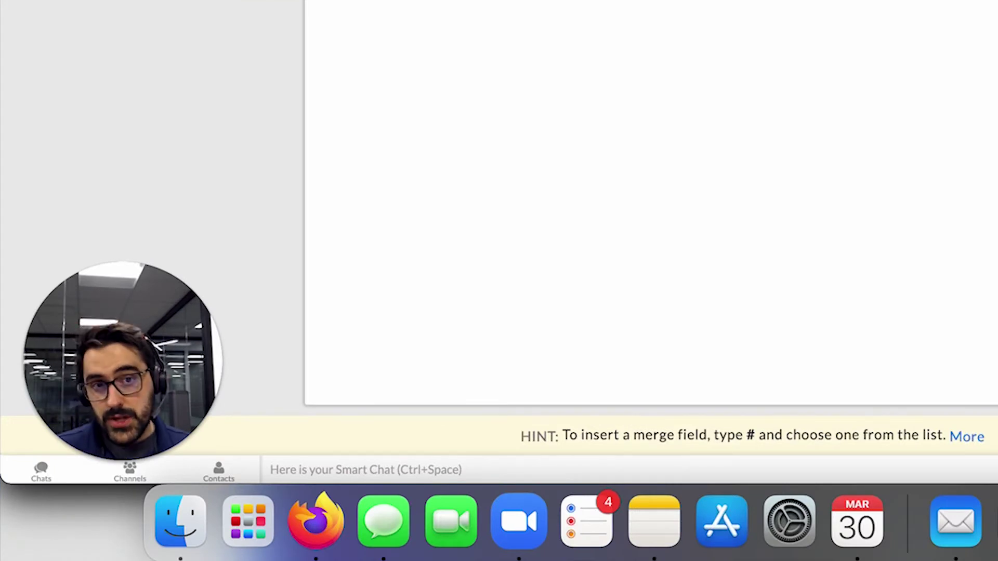
{"action": "type", "text": "T"}
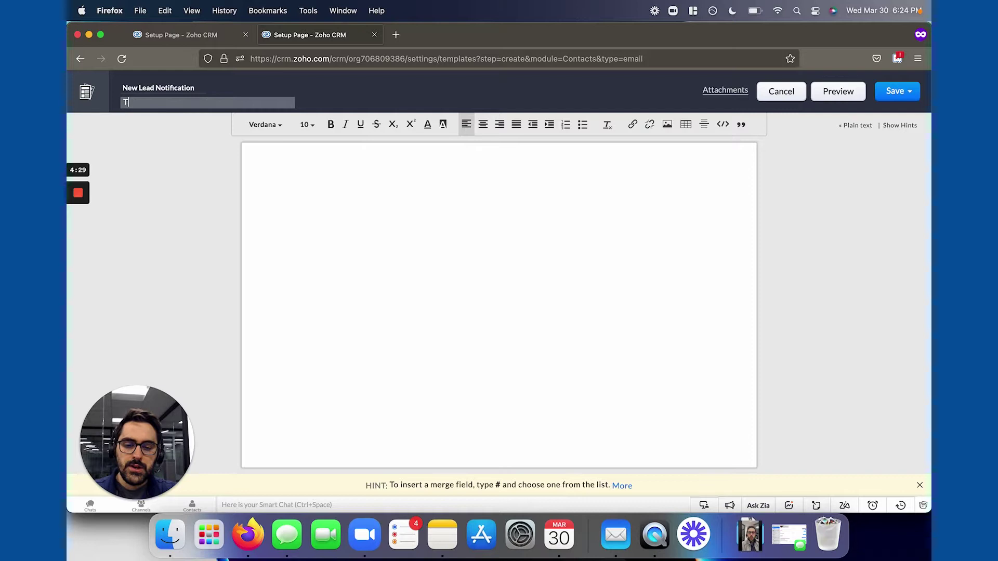
{"action": "type", "text": "hanks for Writ"}
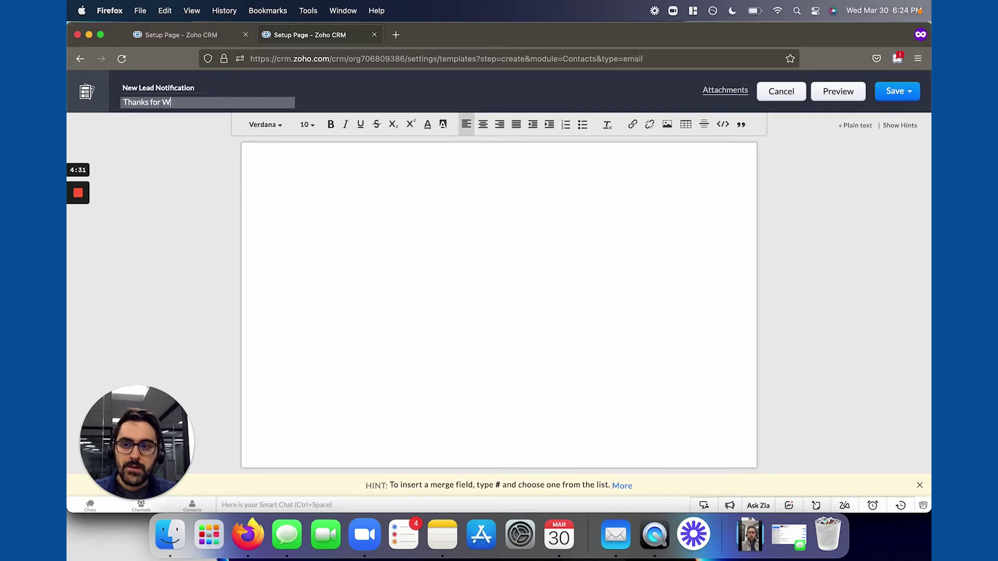
{"action": "type", "text": "ing In"}
- Write the body greeting 'Hi ${Contacts.First Name},' using the First Name merge field
{"action": "left_click", "coordinate": [266, 161]}
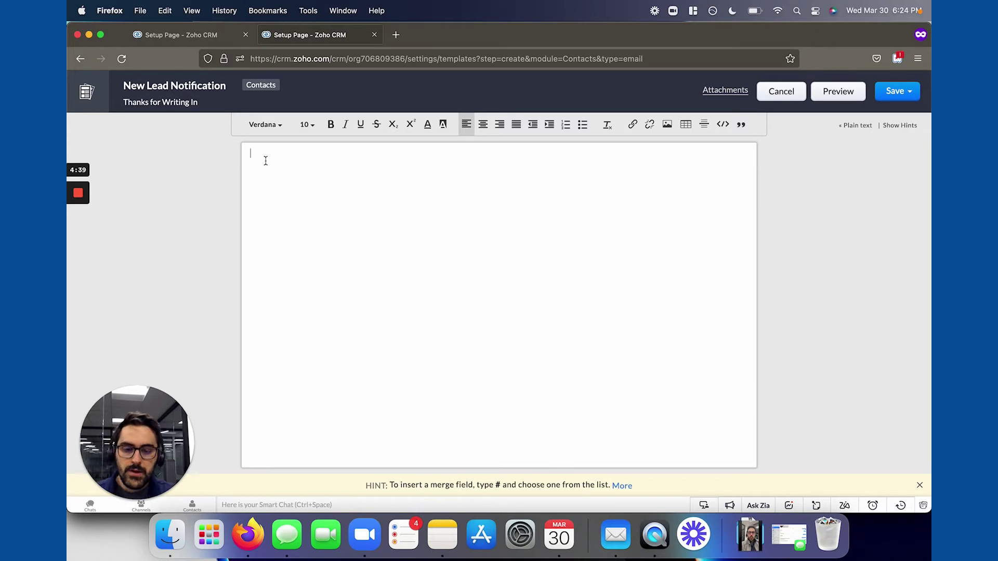
{"action": "type", "text": "Hi #"}
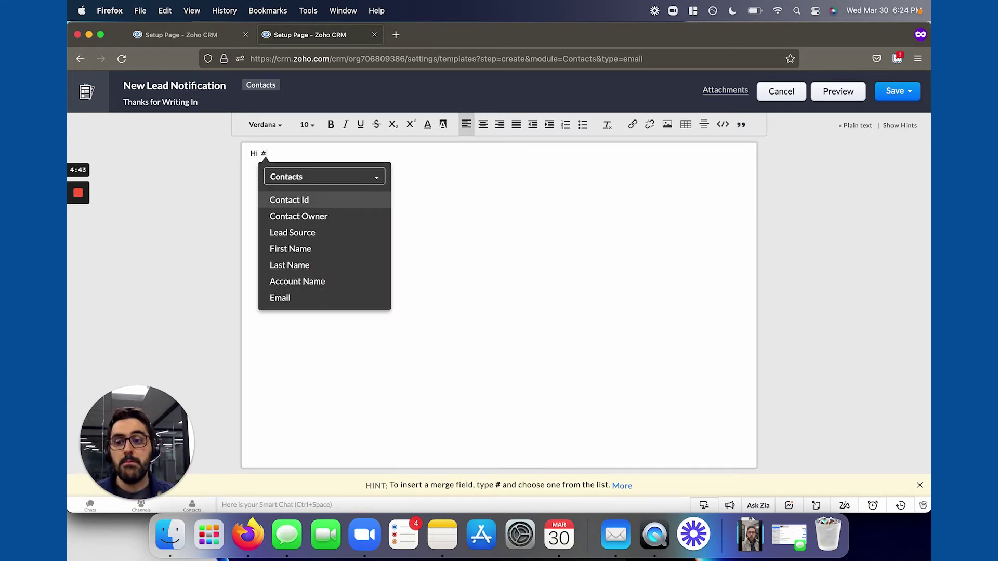
{"action": "left_click", "coordinate": [295, 251]}
{"action": "type", "text": ","}
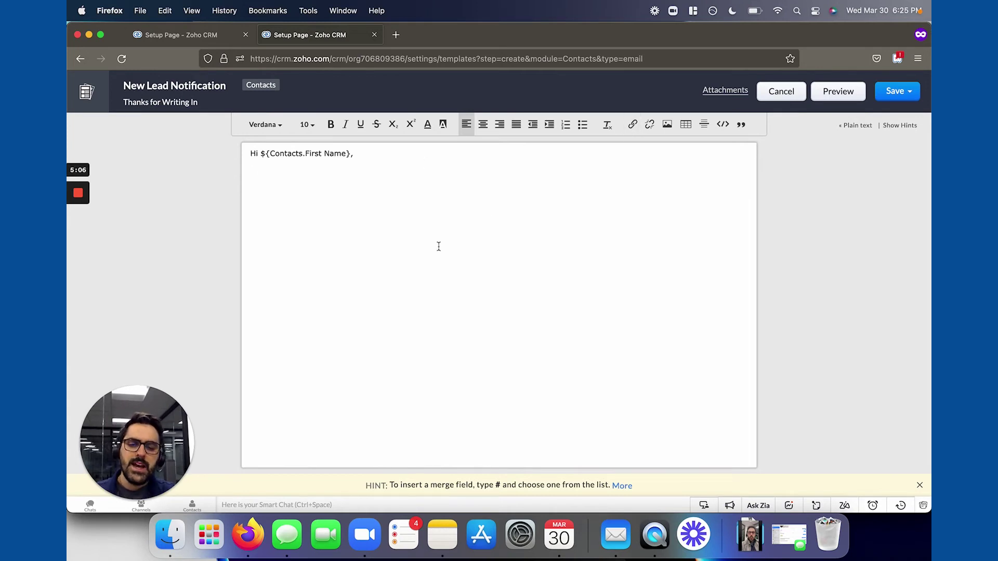
- Insert the Users module's User Signature merge field on a line below the greeting
{"action": "type", "text": "#"}
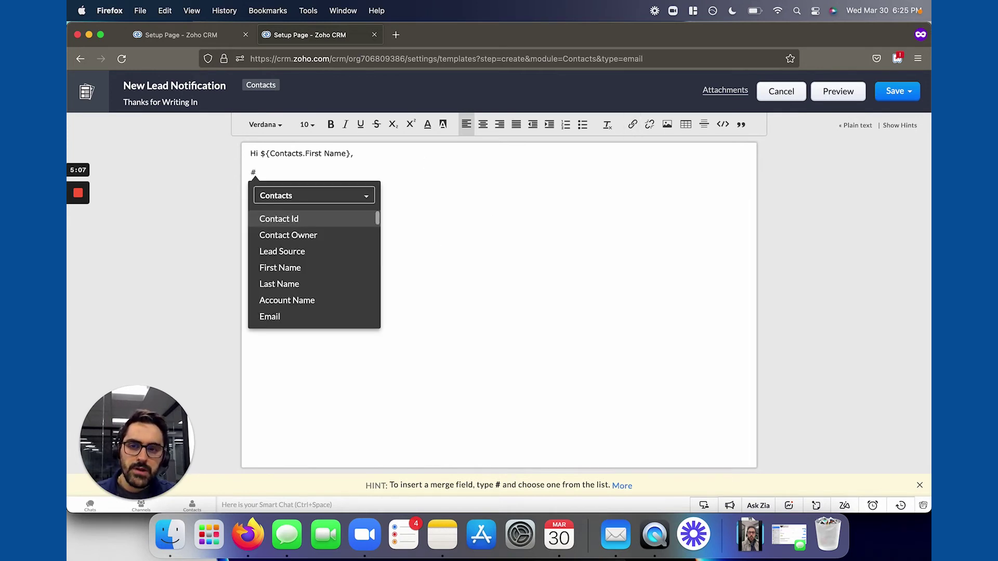
{"action": "left_click", "coordinate": [329, 197]}
{"action": "left_click", "coordinate": [316, 267]}
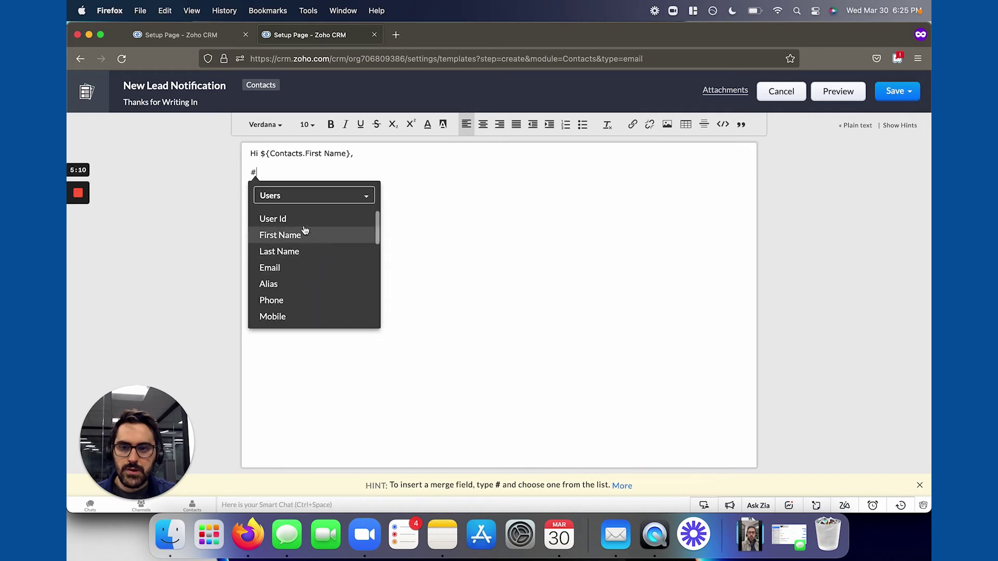
{"action": "scroll", "coordinate": [310, 287], "scroll_direction": "down", "scroll_amount": 3}
{"action": "scroll", "coordinate": [310, 287], "scroll_direction": "down", "scroll_amount": 5}
{"action": "left_click", "coordinate": [288, 316]}
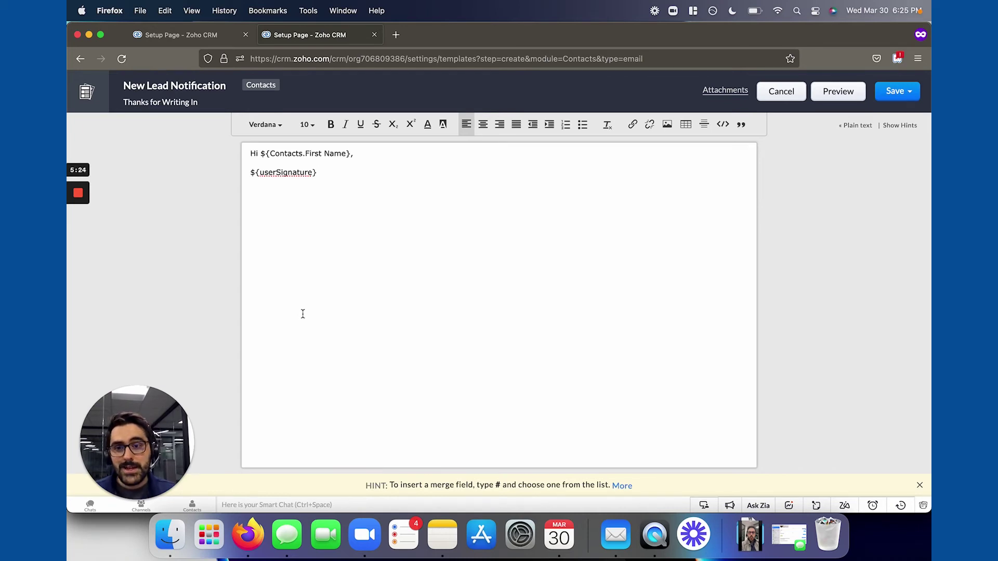
- Save the template into the Public Email Templates folder
{"action": "left_click", "coordinate": [911, 92]}
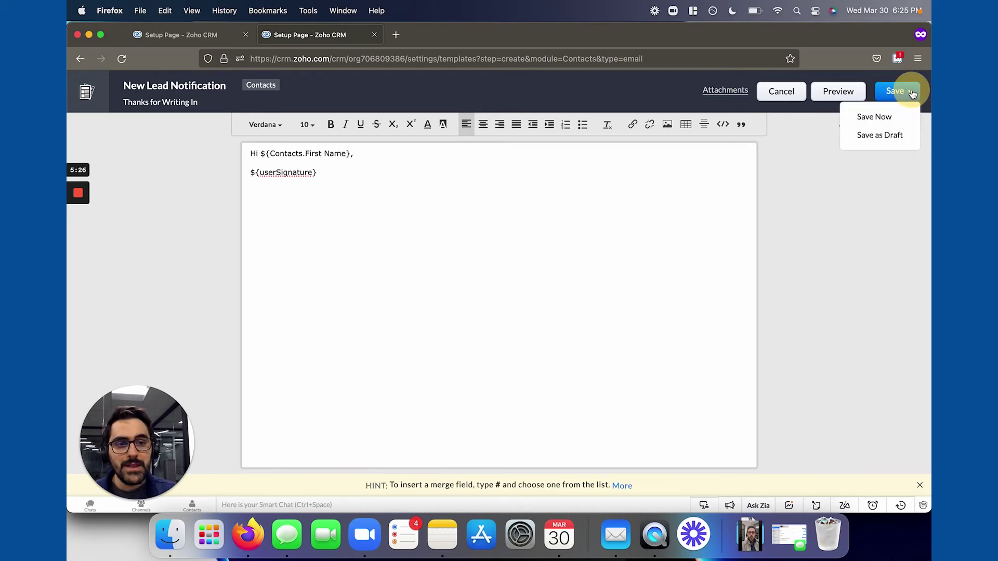
{"action": "left_click", "coordinate": [873, 117]}
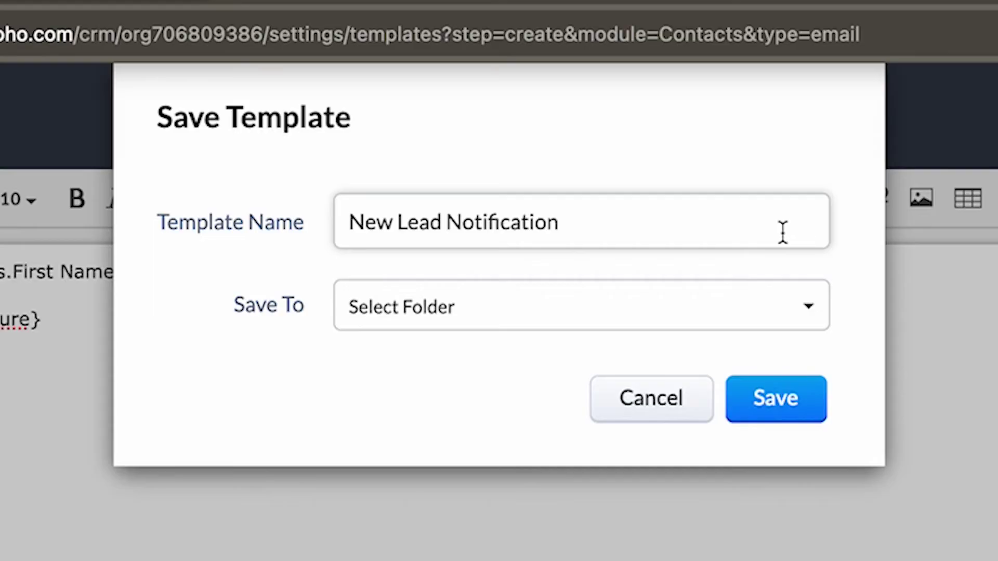
{"action": "left_click", "coordinate": [631, 314]}
{"action": "left_click", "coordinate": [536, 380]}
{"action": "left_click", "coordinate": [786, 392]}
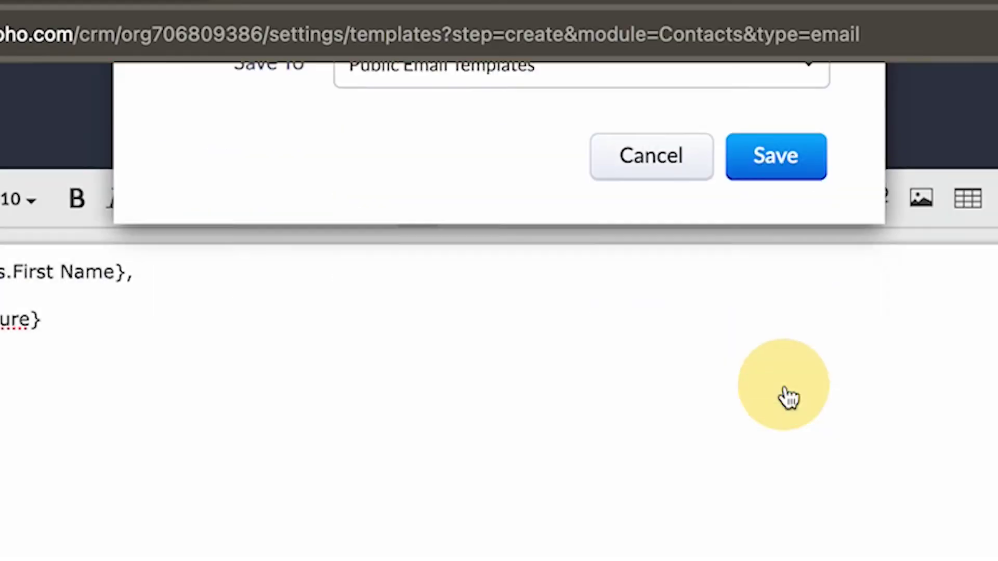
- Attach the New Lead Notification template to the rule, sent from the Record Owner's Email
{"action": "key", "text": "ctrl+shift+Tab"}
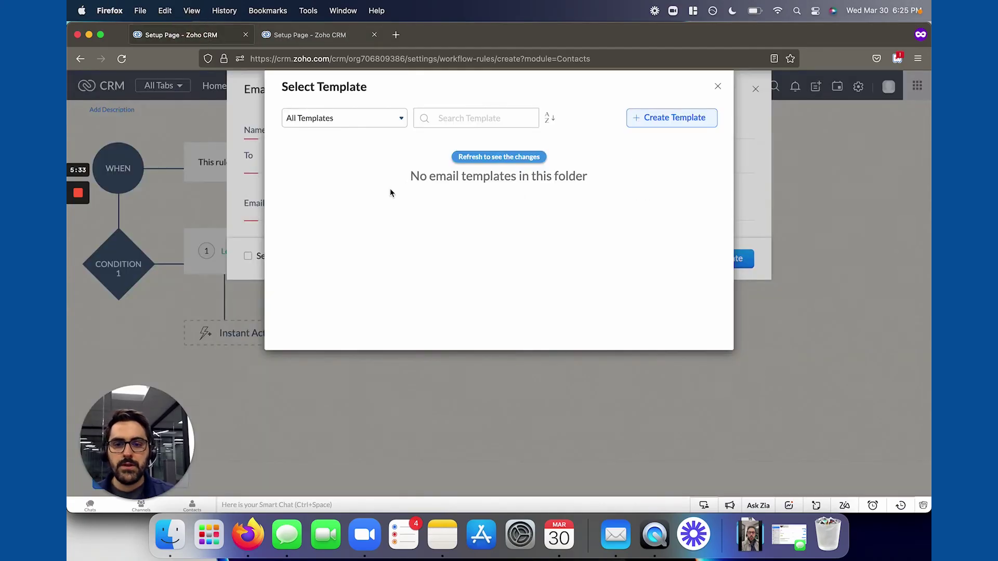
{"action": "left_click", "coordinate": [471, 158]}
{"action": "left_click", "coordinate": [349, 158]}
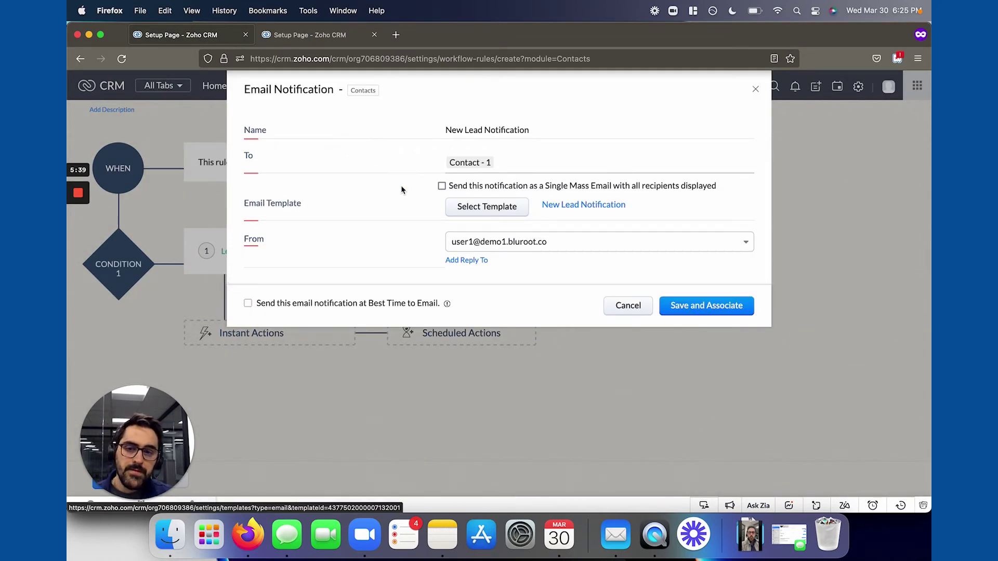
{"action": "left_click", "coordinate": [489, 242]}
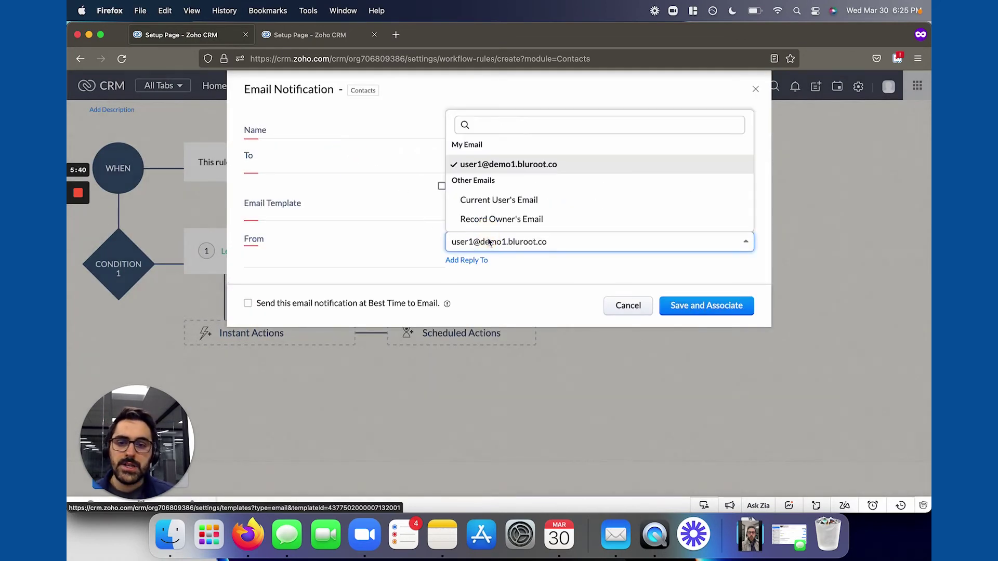
{"action": "left_click", "coordinate": [518, 219]}
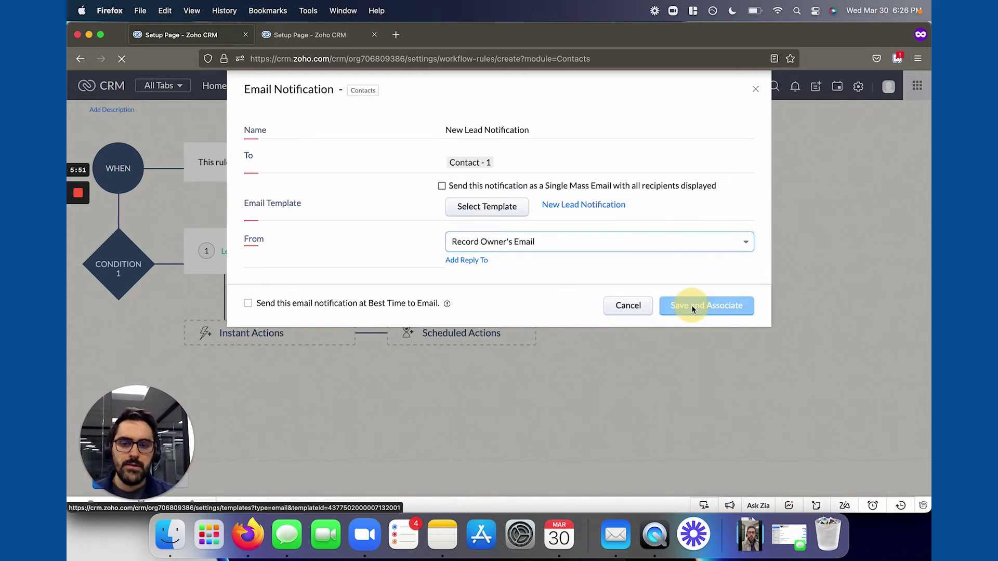
{"action": "left_click", "coordinate": [694, 306]}
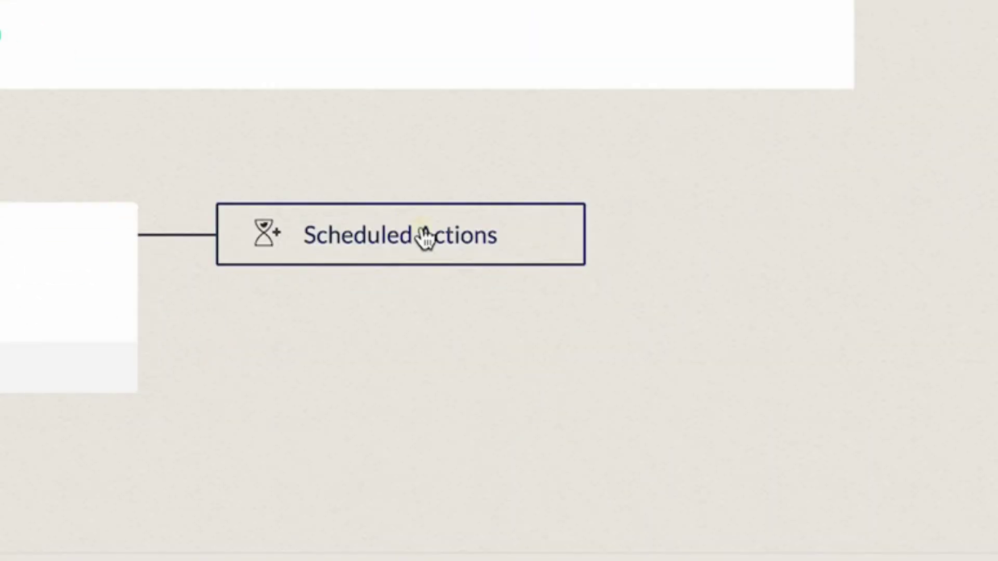
{"action": "left_click", "coordinate": [496, 334]}
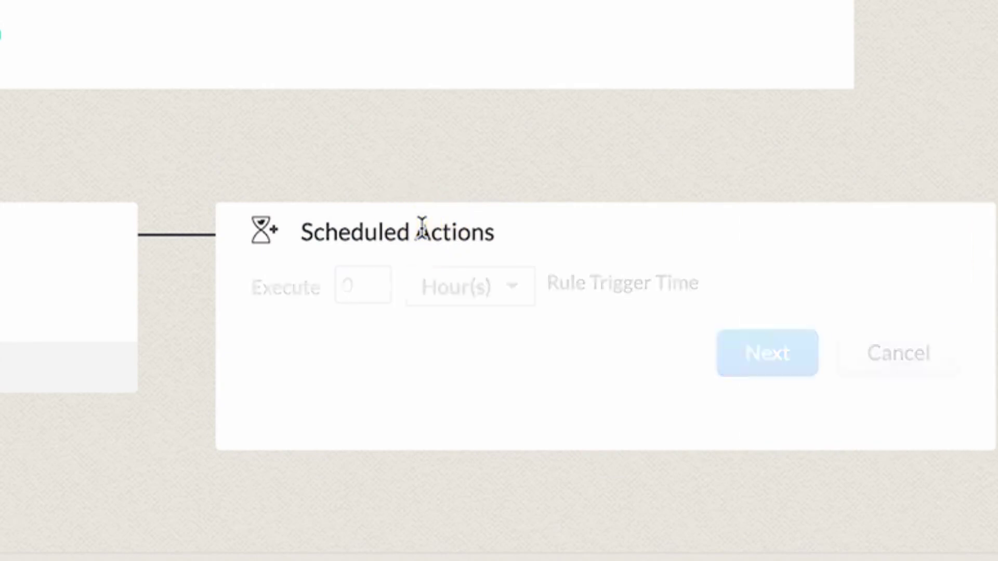
{"action": "left_click", "coordinate": [434, 286]}
{"action": "left_click", "coordinate": [486, 422]}
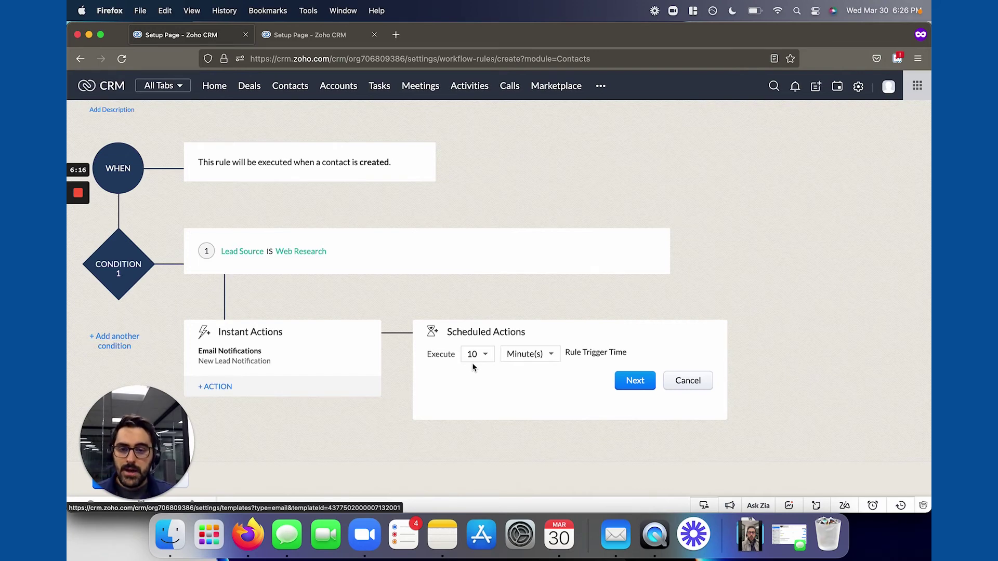
{"action": "left_click", "coordinate": [689, 384]}
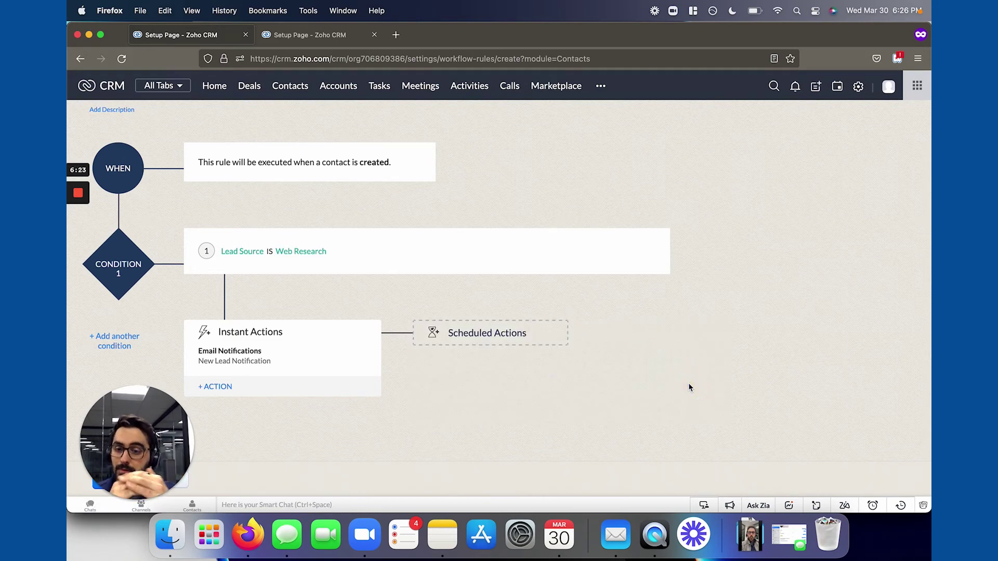
- Add a second condition row using the Contact Status field
{"action": "left_click", "coordinate": [657, 246]}
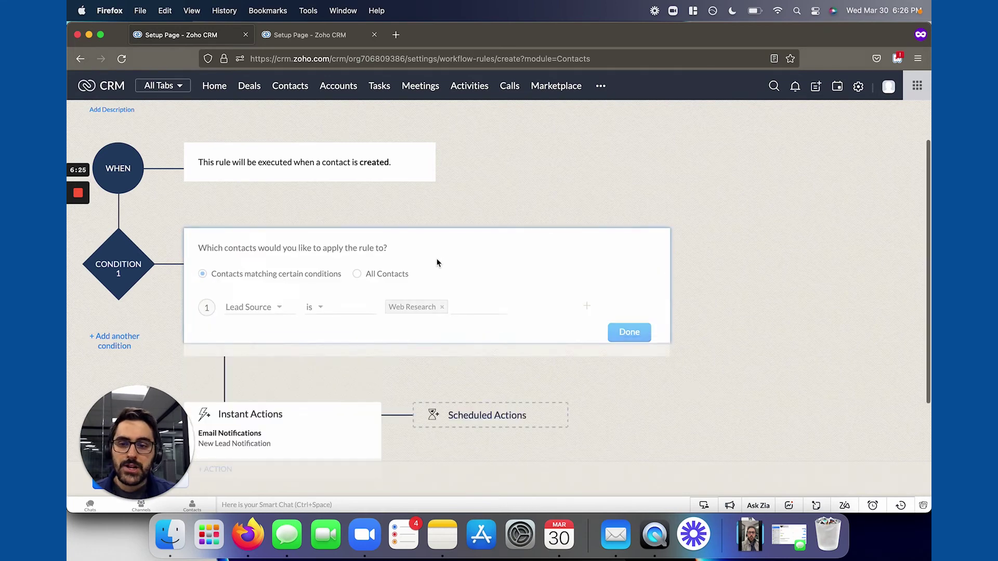
{"action": "left_click", "coordinate": [587, 306]}
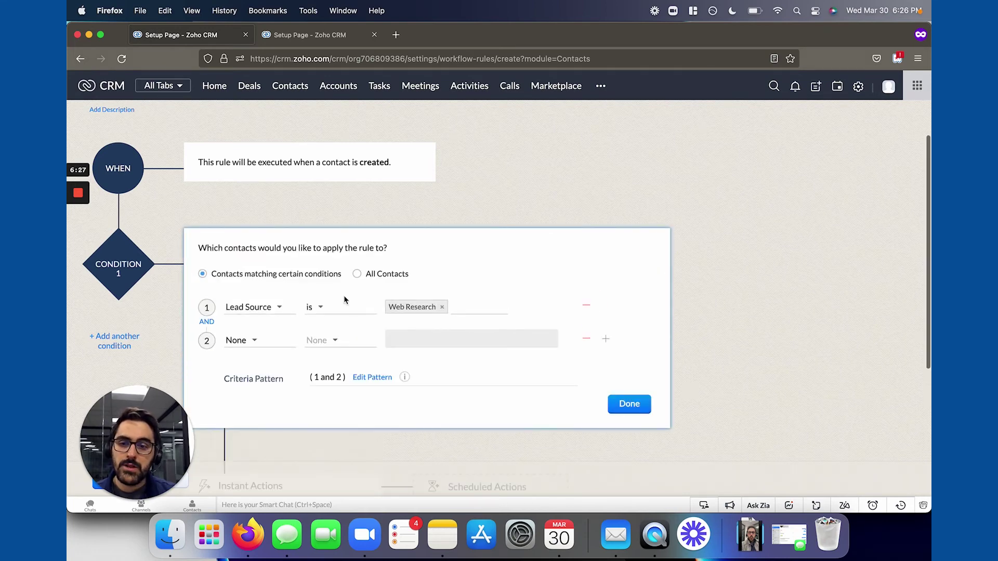
{"action": "left_click", "coordinate": [267, 340]}
{"action": "type", "text": "sta"}
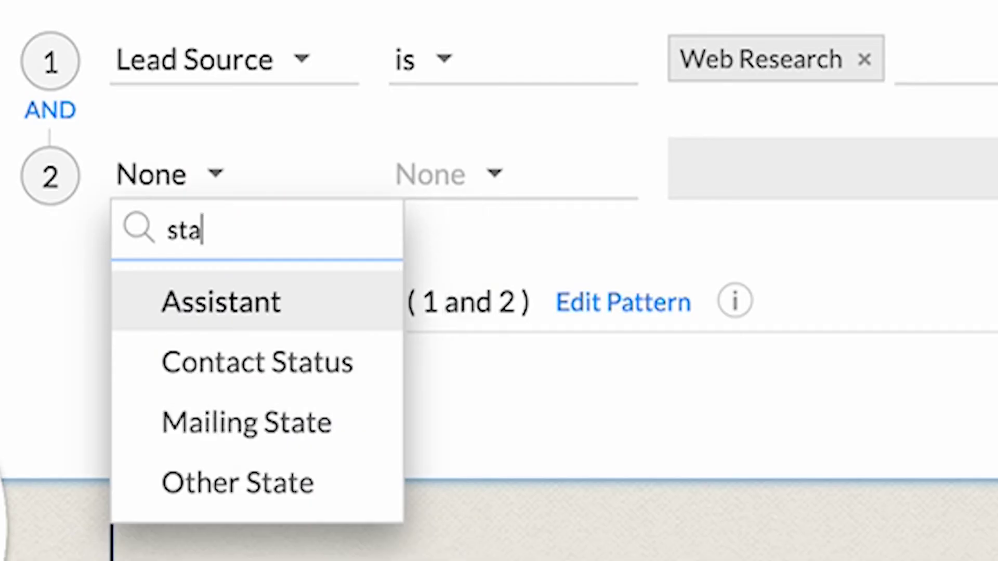
{"action": "type", "text": "tus"}
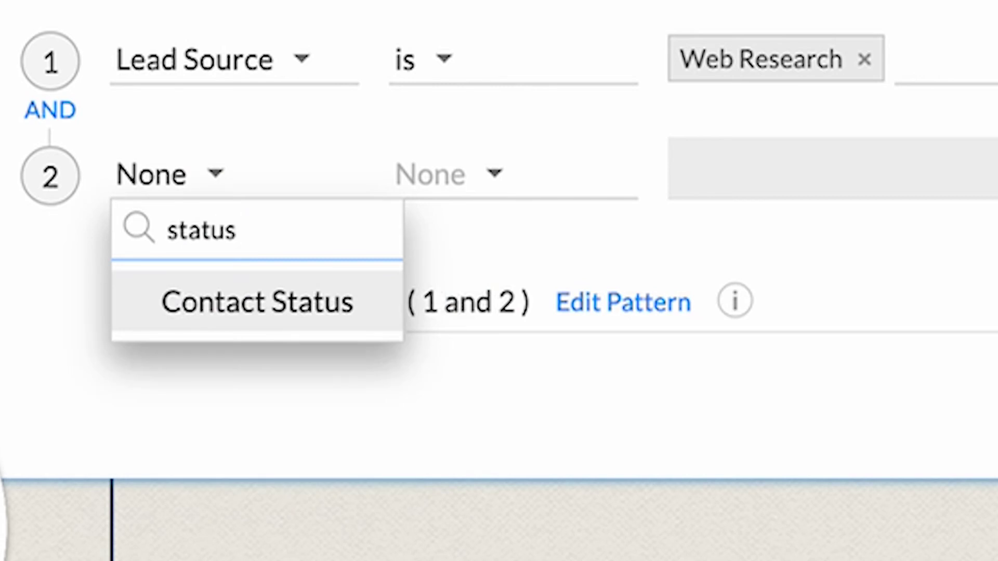
{"action": "left_click", "coordinate": [262, 318]}
- Set condition 2 to Contact Status is Not Contacted
{"action": "left_click", "coordinate": [470, 179]}
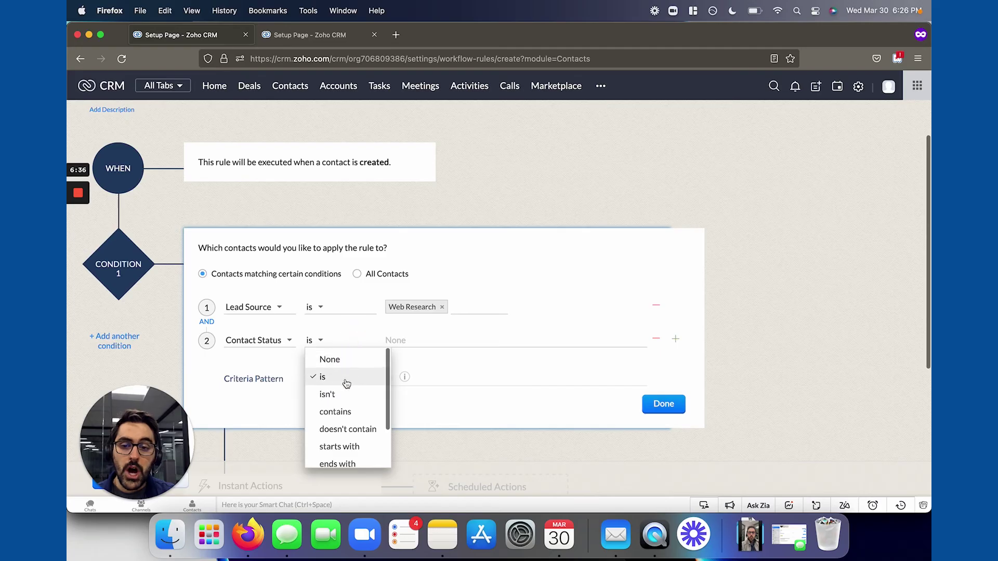
{"action": "left_click", "coordinate": [441, 359]}
{"action": "left_click", "coordinate": [545, 384]}
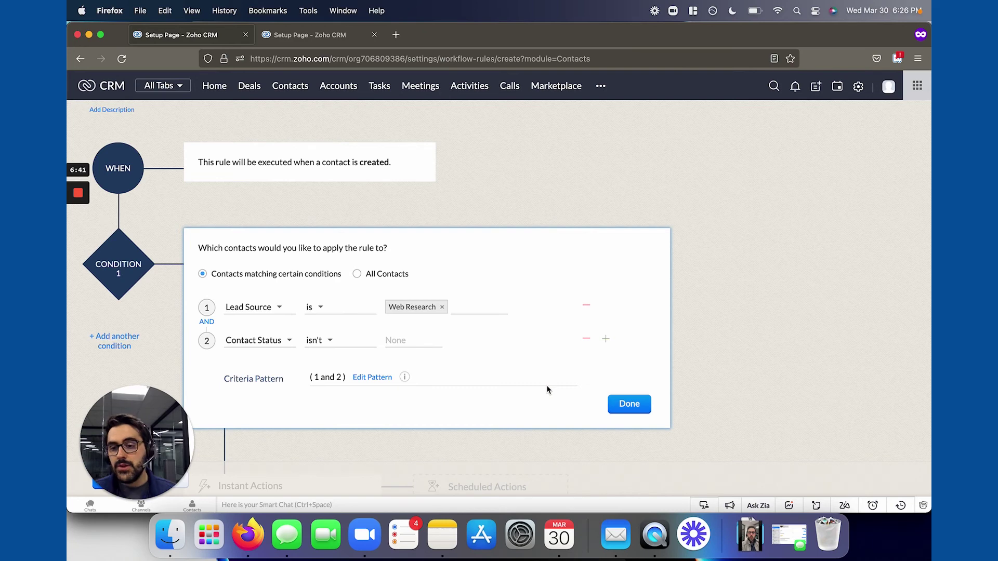
{"action": "left_click", "coordinate": [333, 341]}
{"action": "left_click", "coordinate": [333, 374]}
{"action": "left_click", "coordinate": [403, 341]}
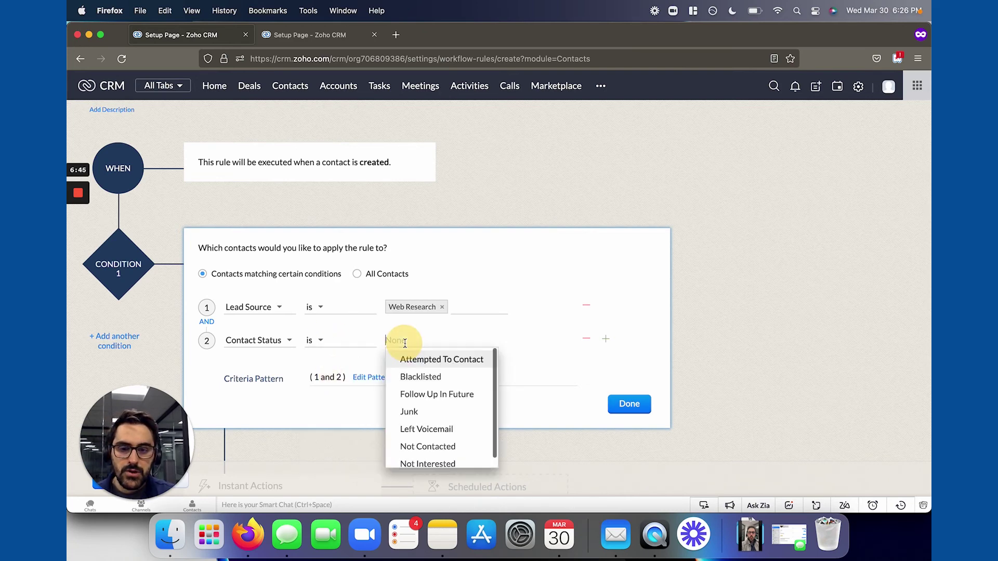
{"action": "type", "text": "not"}
{"action": "left_click", "coordinate": [421, 377]}
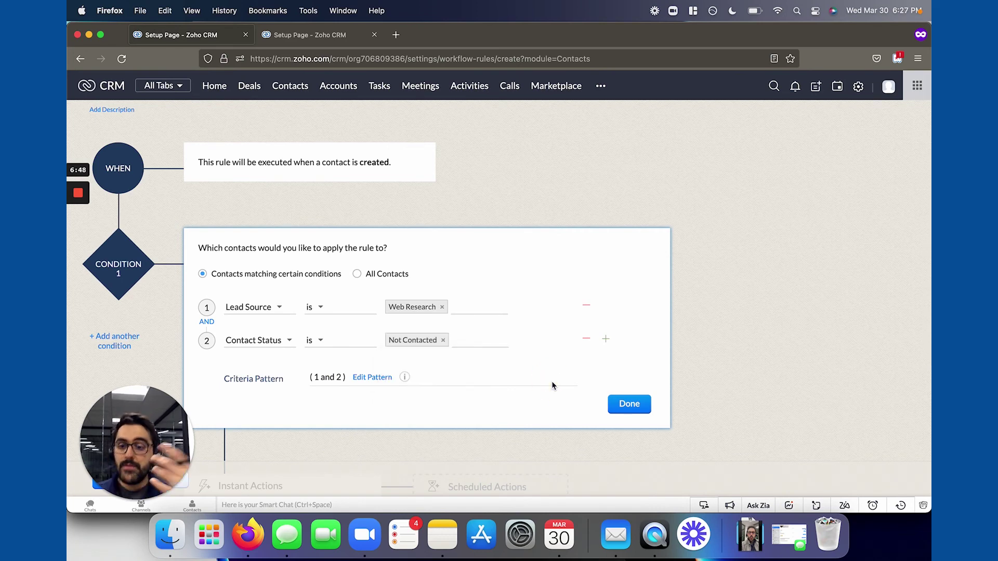
- Save both rule conditions and open the Scheduled Actions editor set to execute after 10 Minute(s)
{"action": "left_click", "coordinate": [629, 405]}
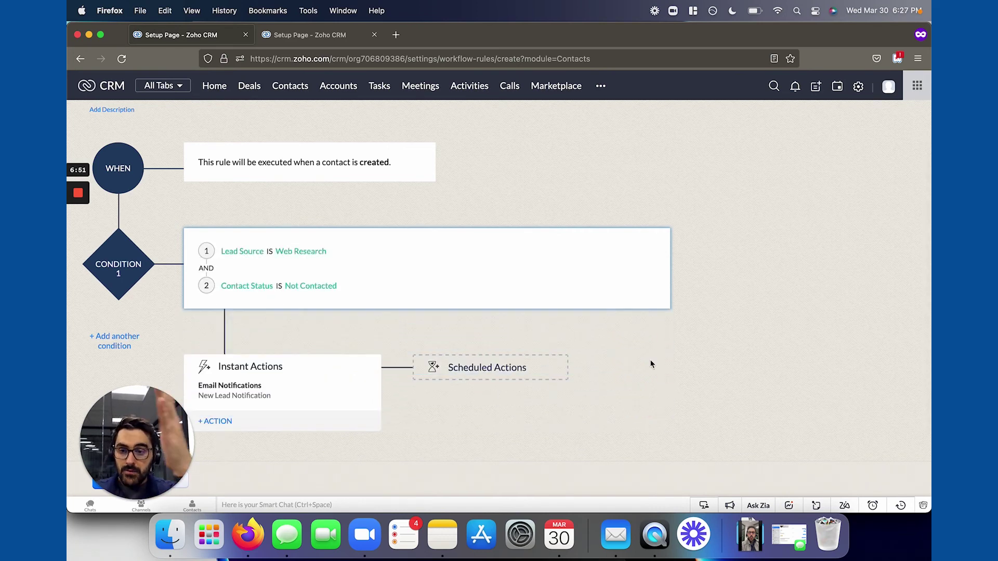
{"action": "left_click", "coordinate": [510, 377]}
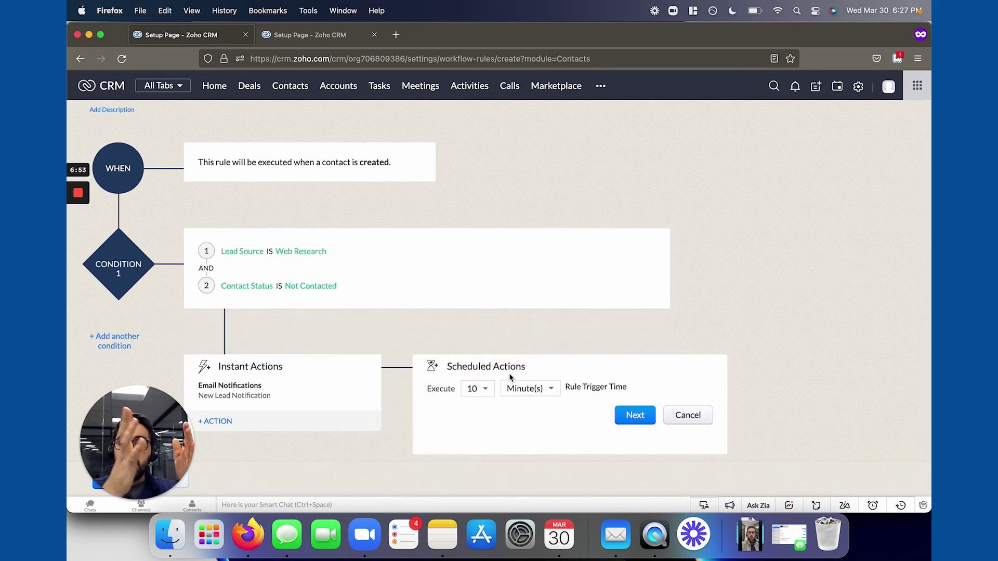